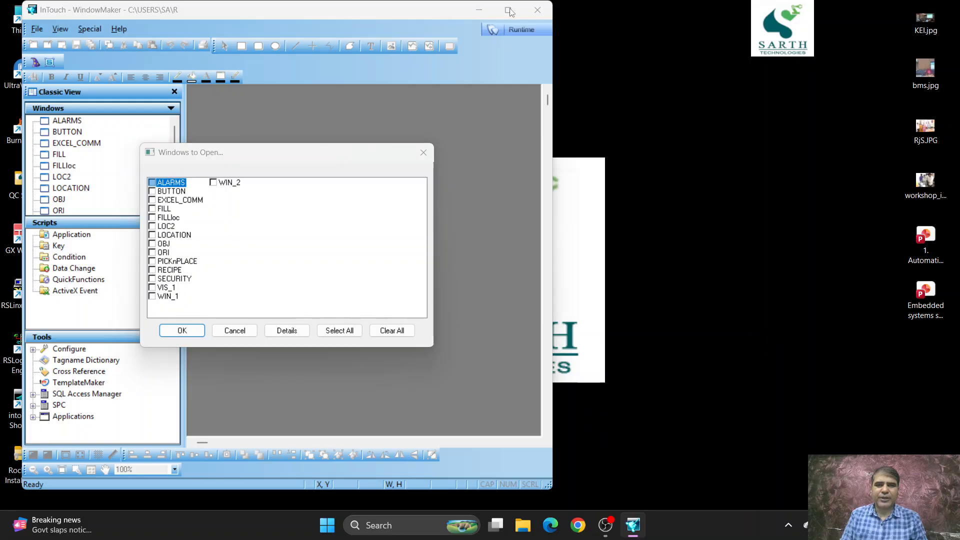
Dismiss the list of windows to open and, in the maximized workspace, dock the wizard toolbar beside the drawing tools
left_click(235, 332)
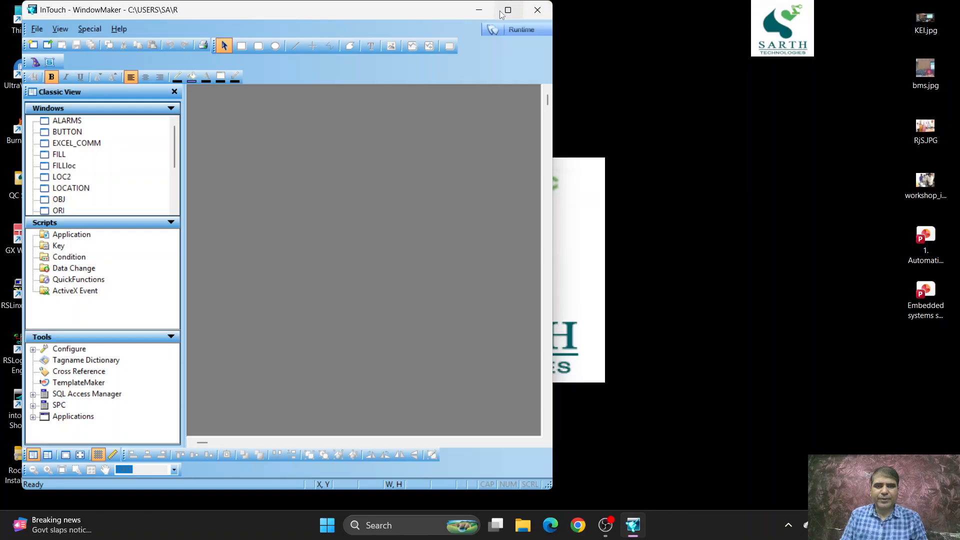
left_click(506, 11)
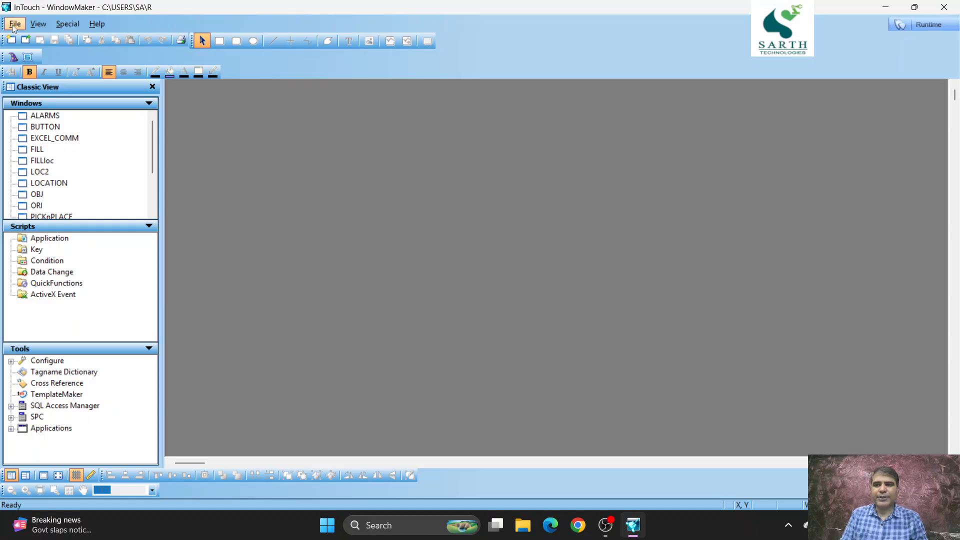
left_click_drag(4, 56, 455, 40)
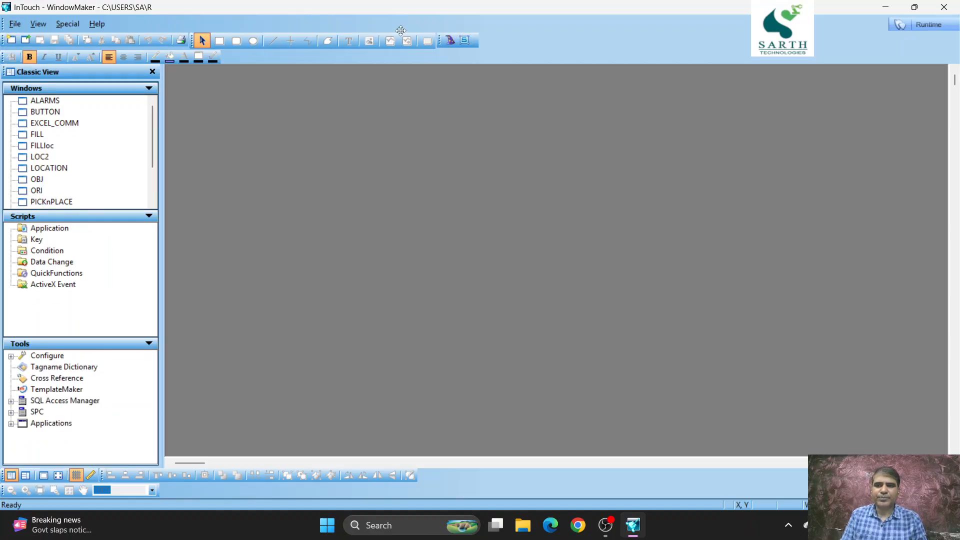
Create a new window named trend, keeping the Replace type and the default window properties
left_click(12, 26)
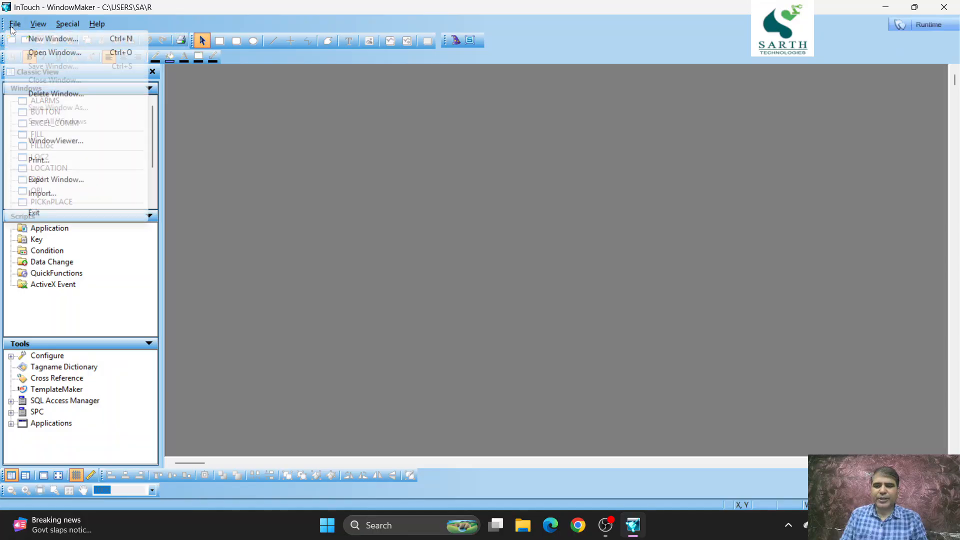
left_click(55, 43)
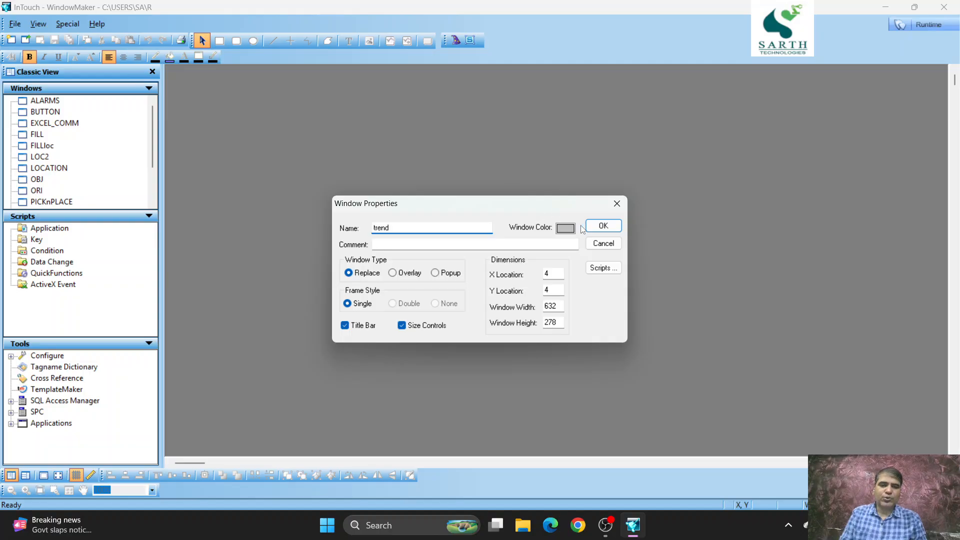
left_click(603, 227)
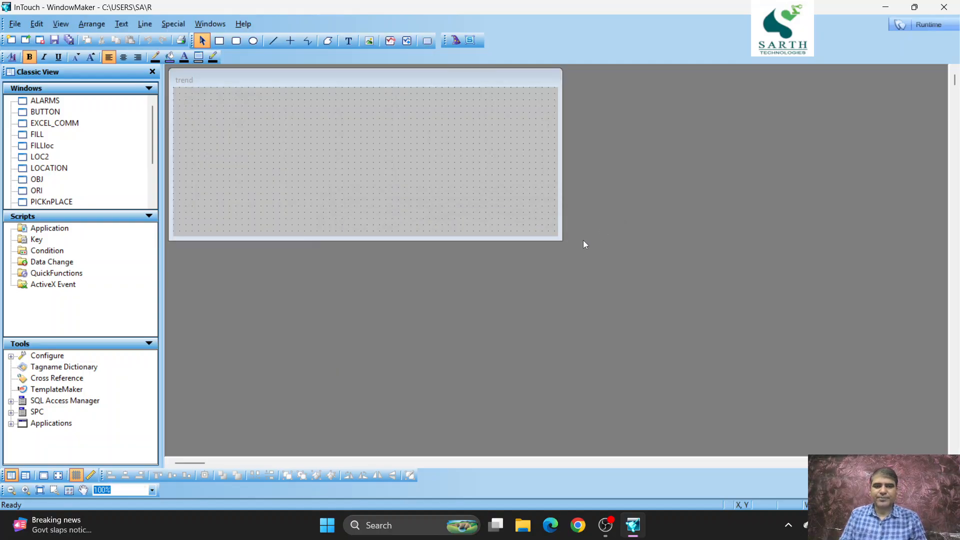
Enlarge the trend window to fill the workspace, moving the zoom toolbar beside the alignment tools to free up space
left_click_drag(558, 237, 947, 454)
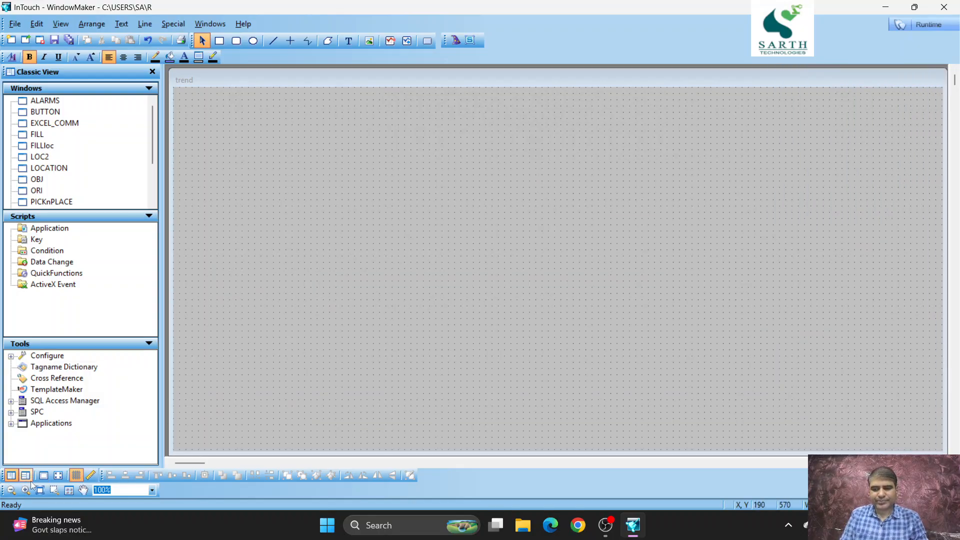
left_click_drag(2, 492, 430, 489)
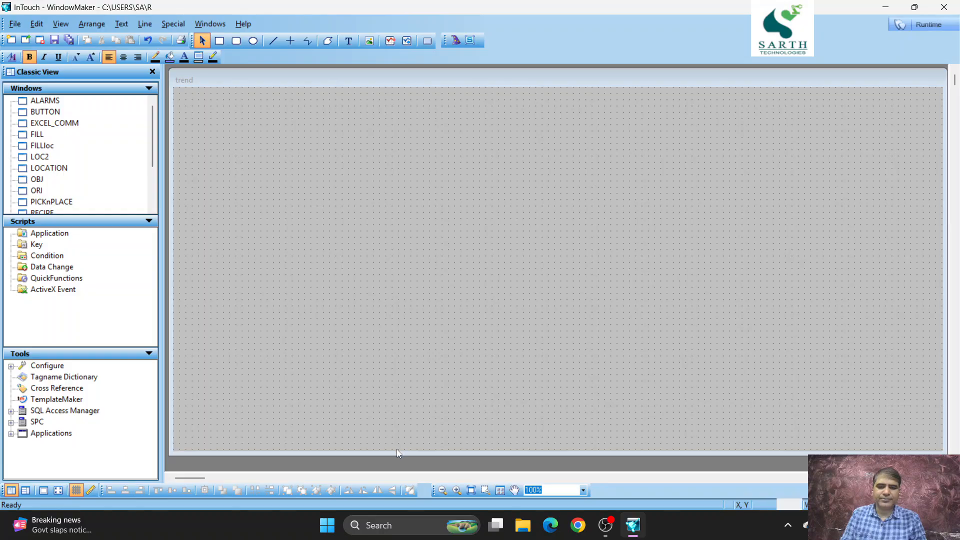
left_click_drag(395, 455, 394, 466)
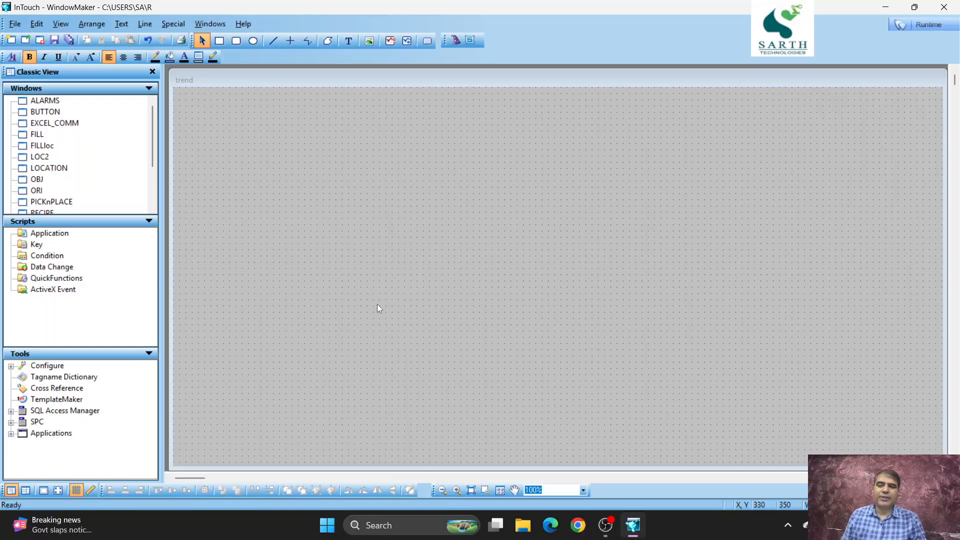
Place a "#" text near the trend window's upper-left corner and insert a slider from the Sliders wizards below it
left_click(348, 47)
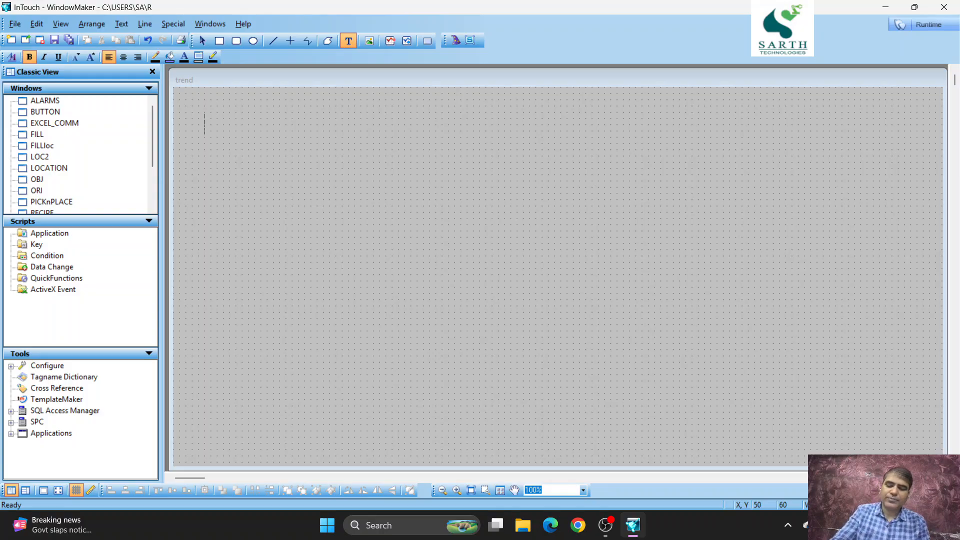
type("#")
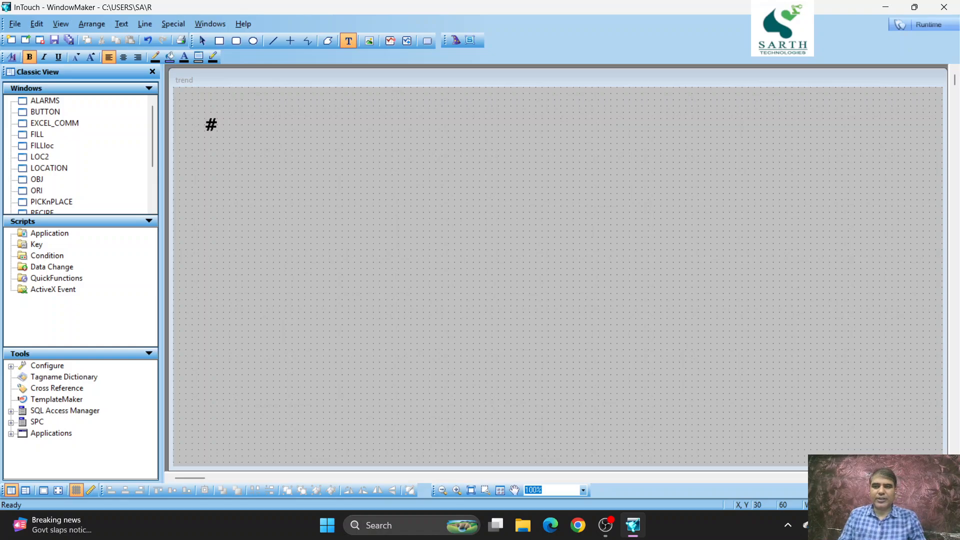
left_click(455, 41)
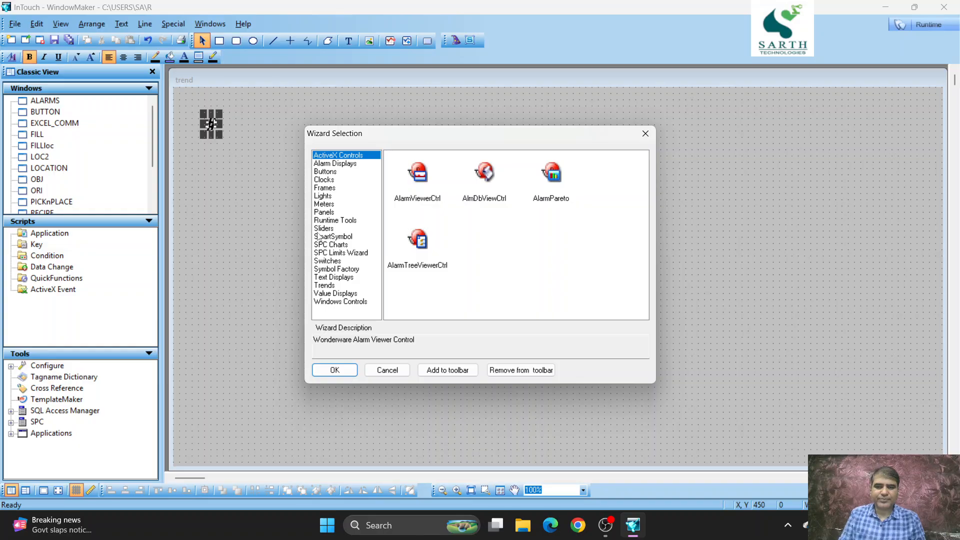
left_click(323, 229)
double_click(419, 181)
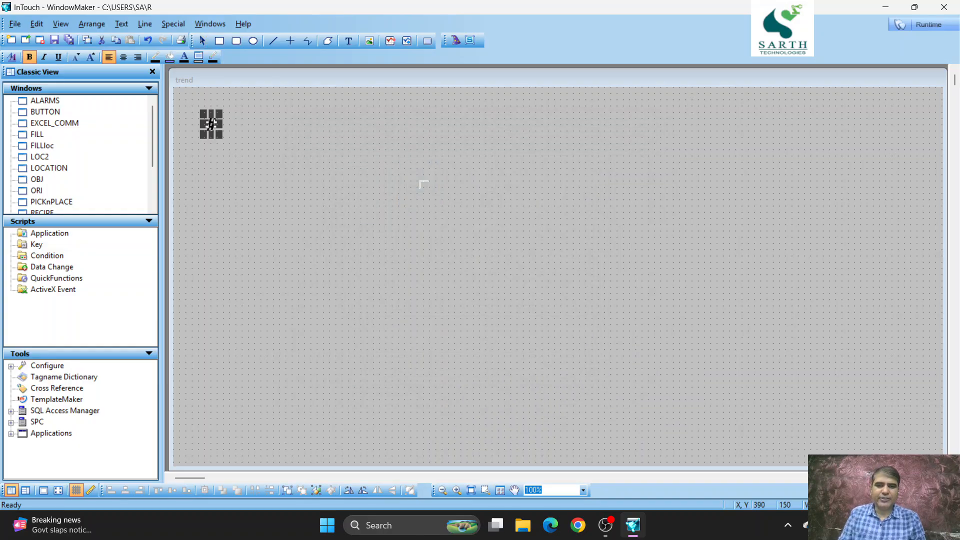
left_click(192, 212)
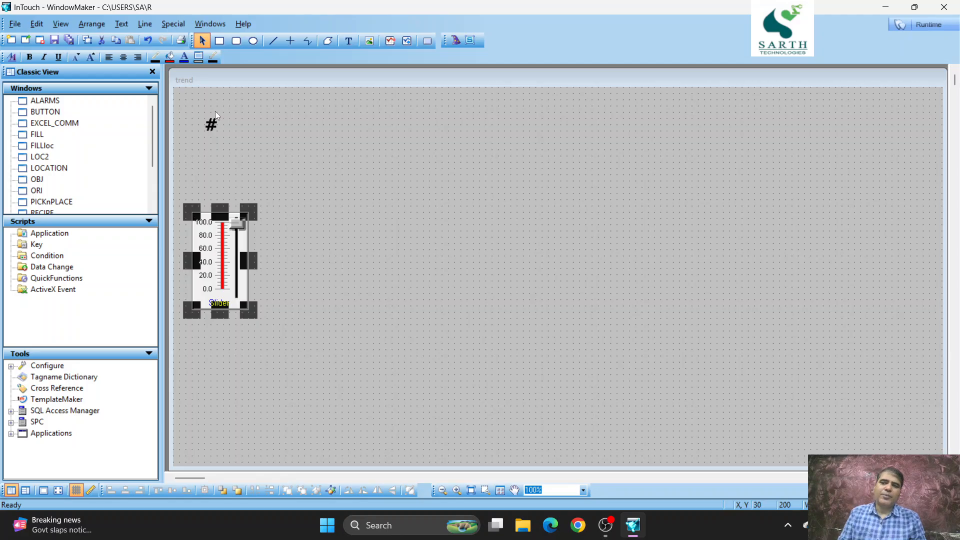
Give the # text an analog value display link with the expression A
double_click(212, 129)
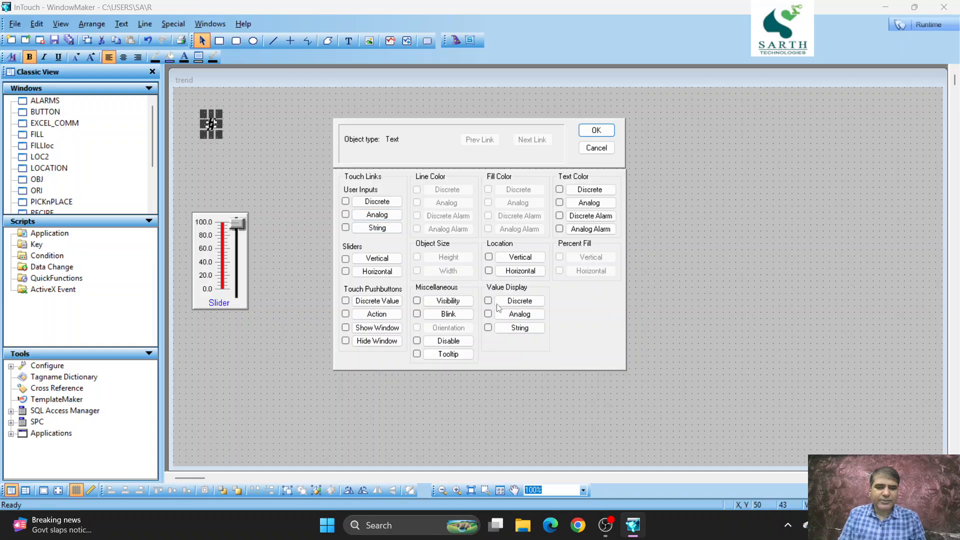
left_click(520, 314)
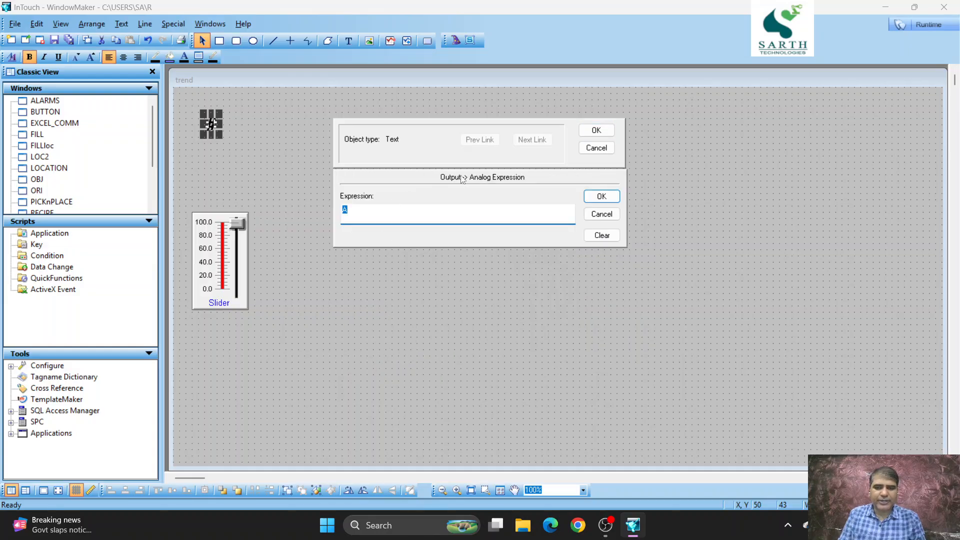
left_click(595, 132)
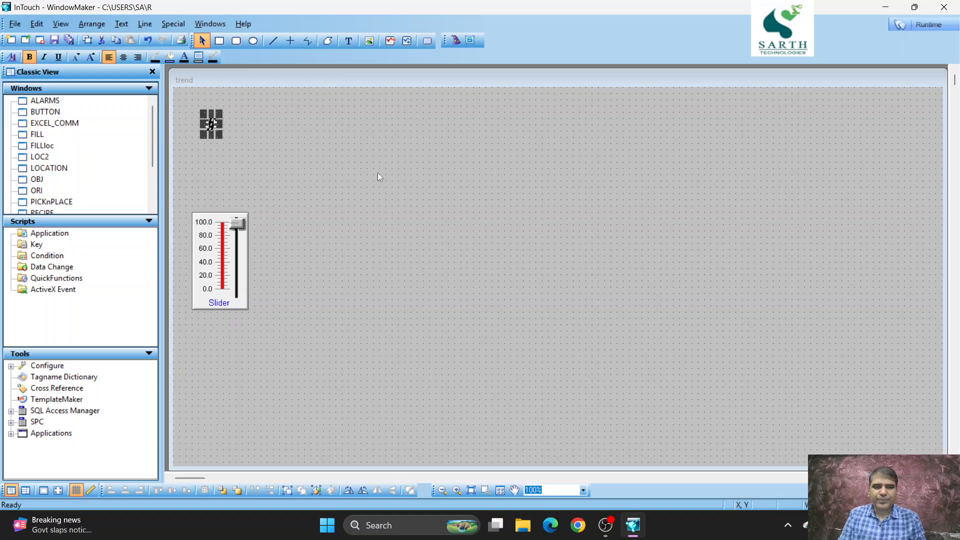
Assign the tagname A to the slider, keeping its label and 0 to 100 range
double_click(219, 228)
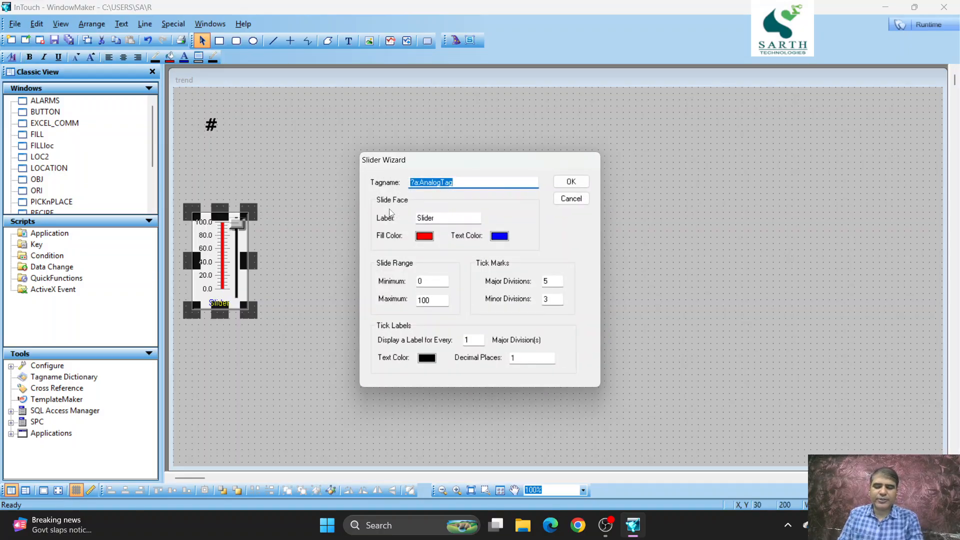
type("A")
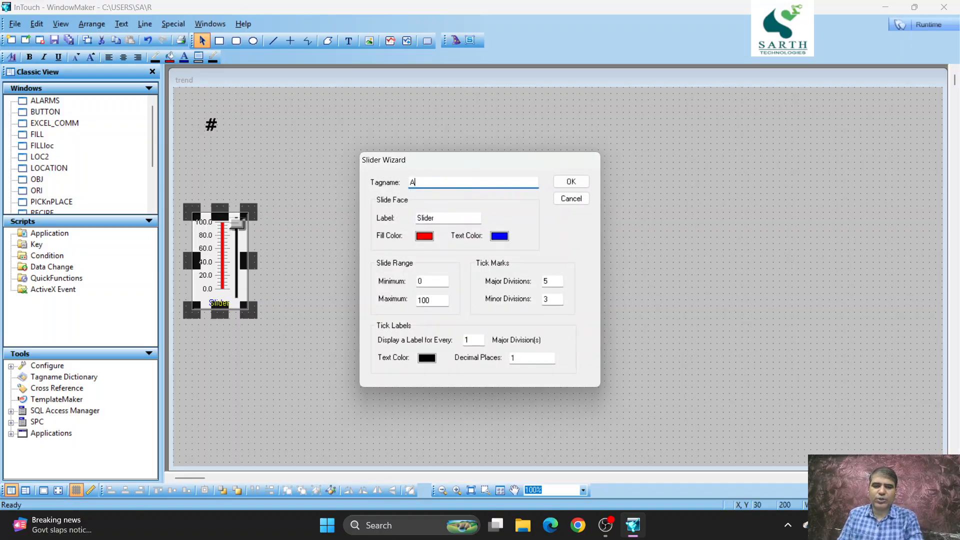
left_click(572, 182)
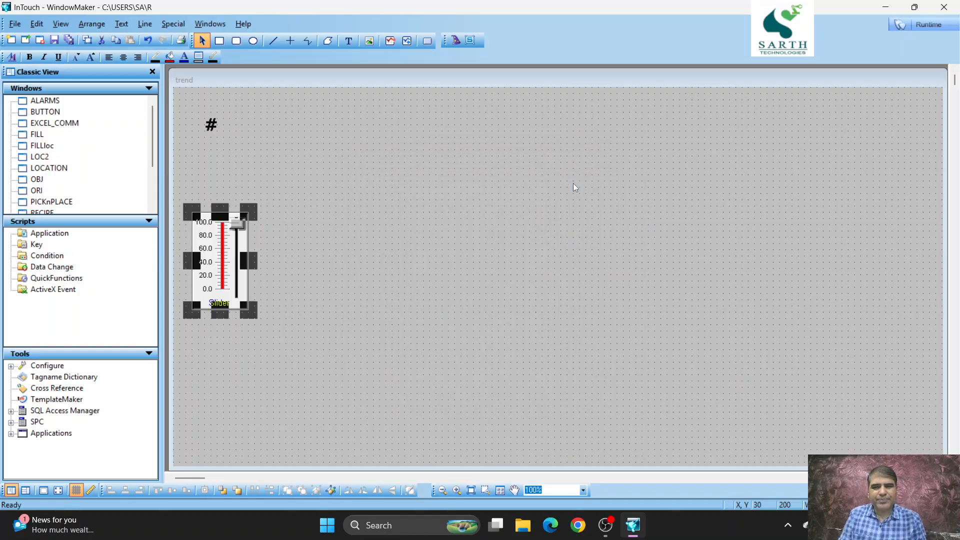
Test the slider against the value display in runtime, declining to start EXCEL.EXE, and return to development
left_click(944, 28)
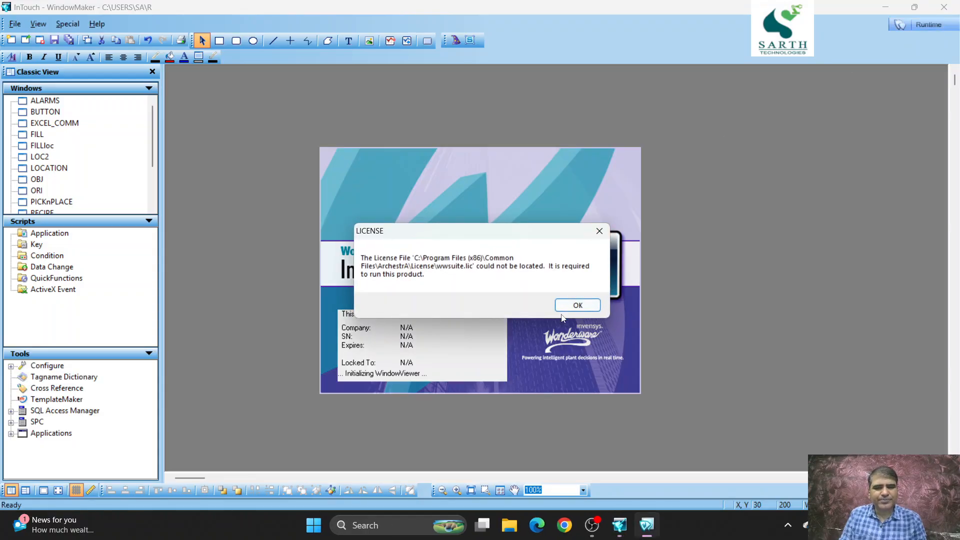
left_click(571, 305)
left_click(569, 304)
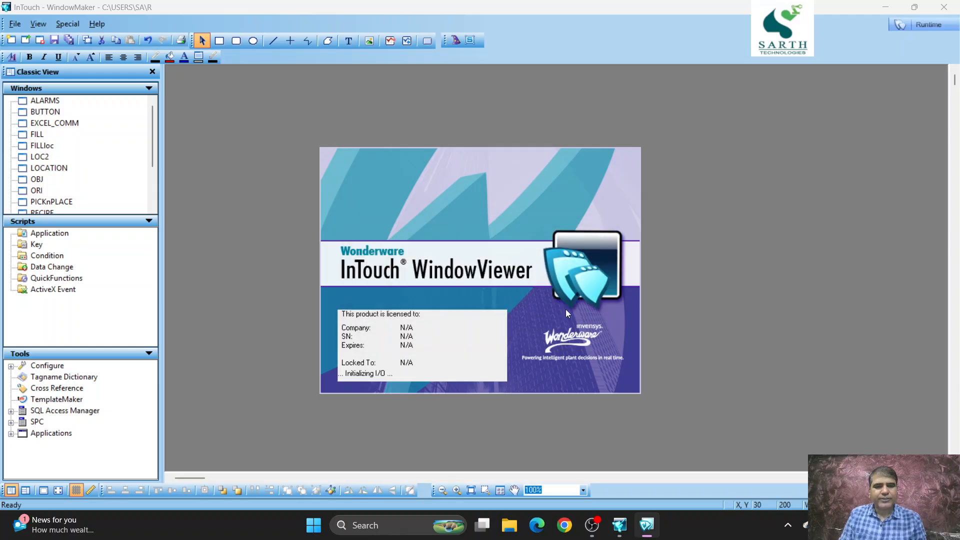
left_click(556, 307)
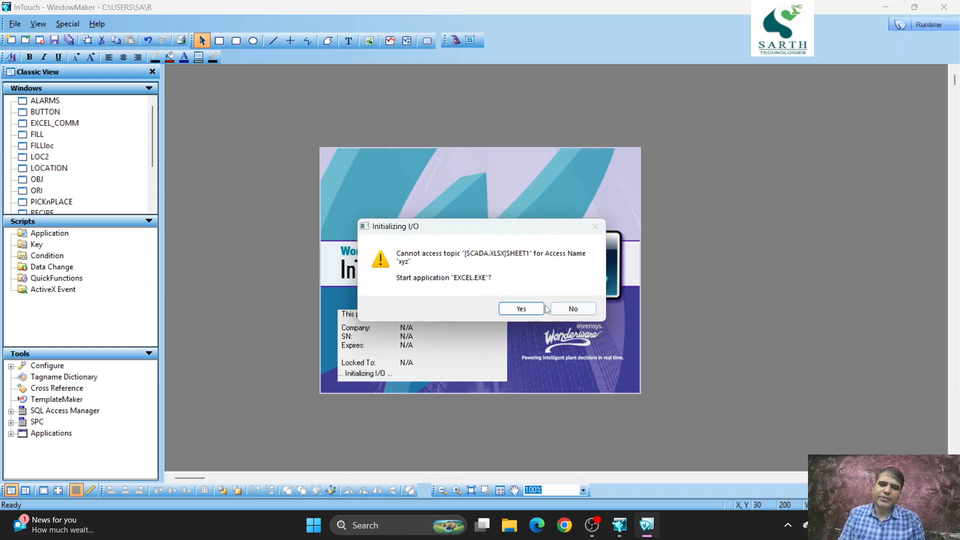
left_click(561, 308)
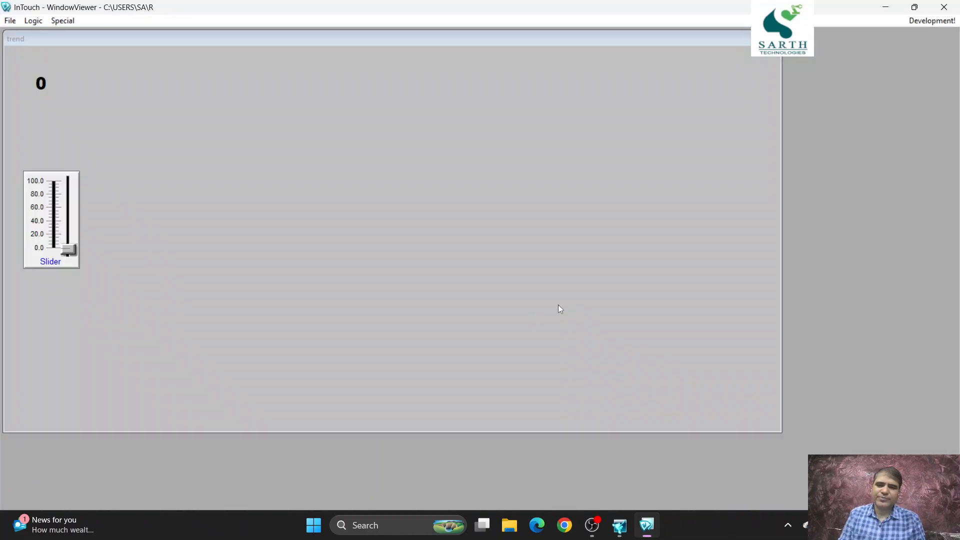
left_click_drag(74, 253, 85, 282)
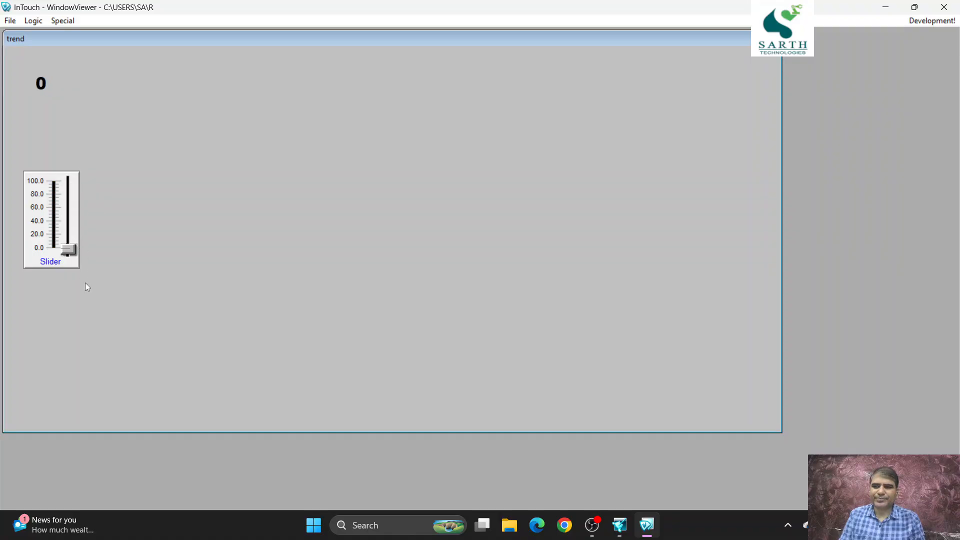
left_click(931, 26)
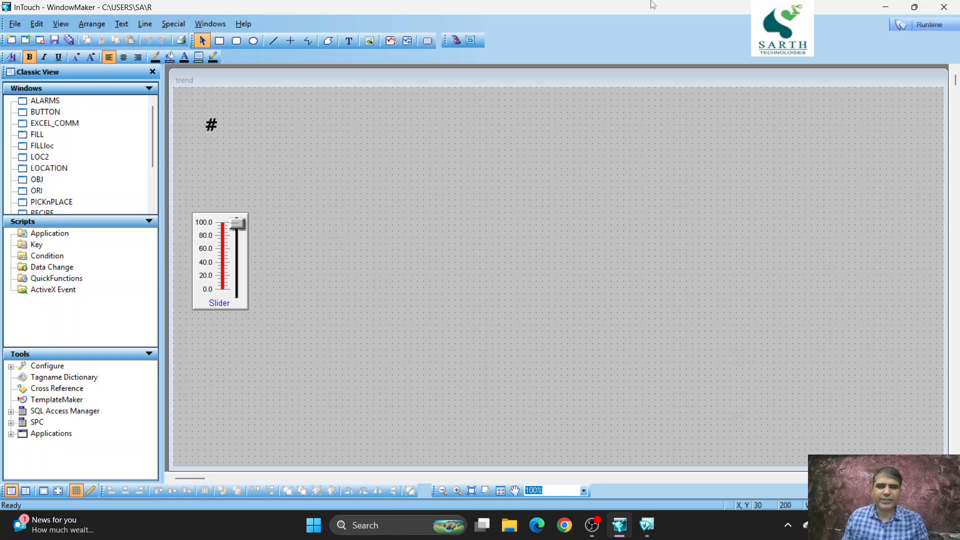
Draw a large real-time trend chart across the empty area beside the slider, and move the slider up beneath the # text
left_click(391, 42)
left_click_drag(324, 125, 869, 401)
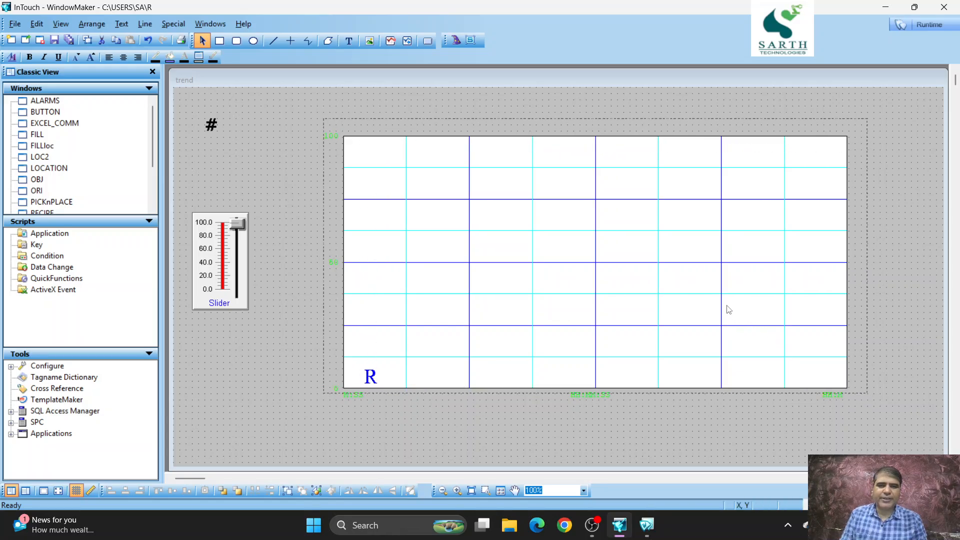
left_click_drag(714, 303, 714, 303)
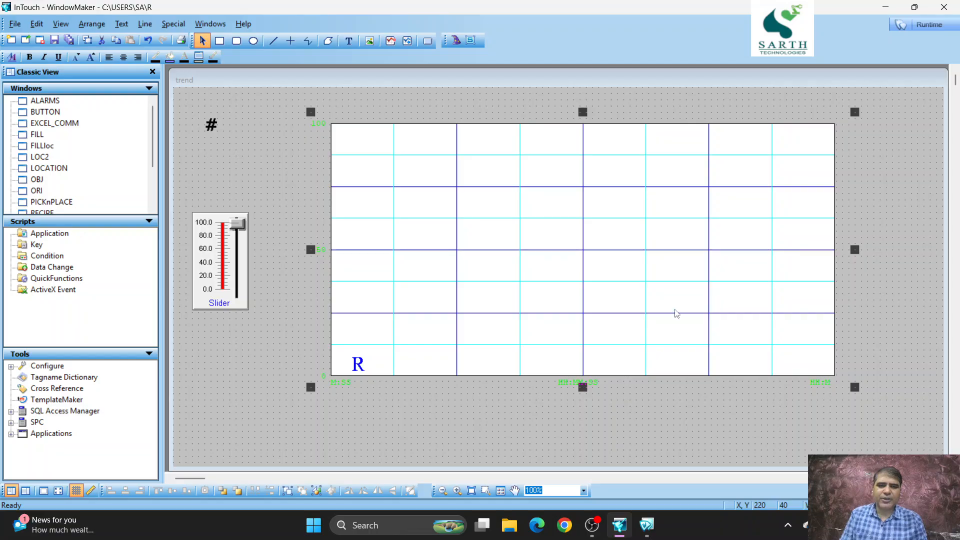
left_click_drag(856, 388, 885, 416)
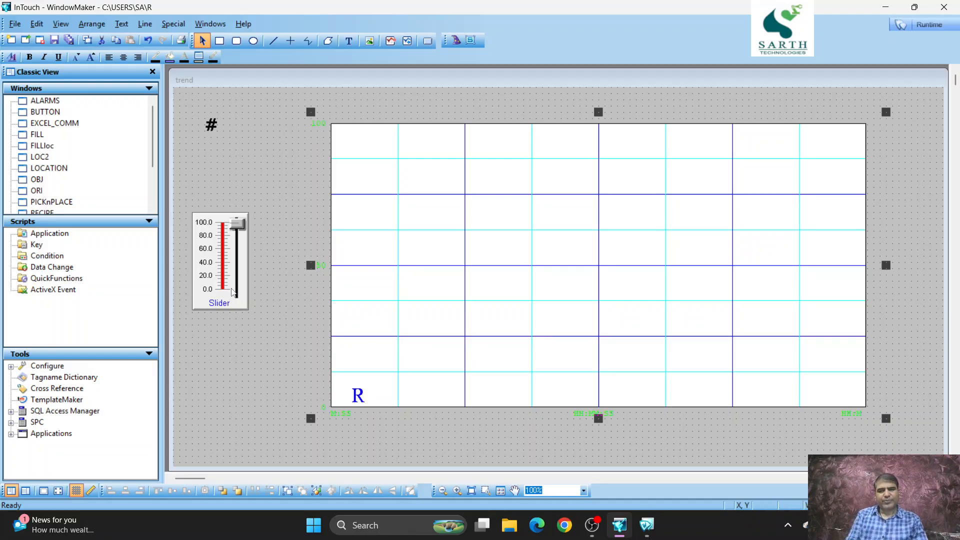
left_click_drag(186, 156, 230, 234)
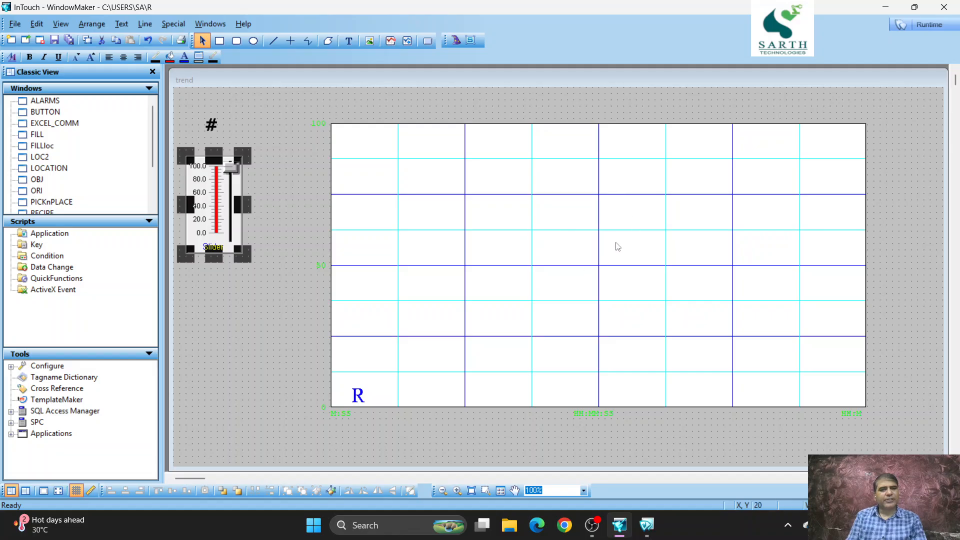
Open the real-time trend chart's configuration and set its time span to 10 minutes
double_click(667, 224)
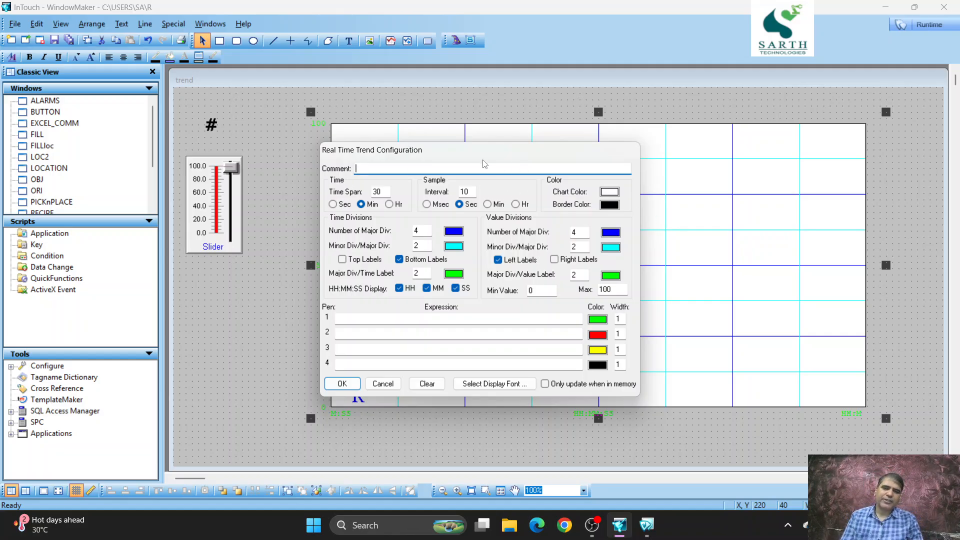
left_click_drag(485, 156, 602, 88)
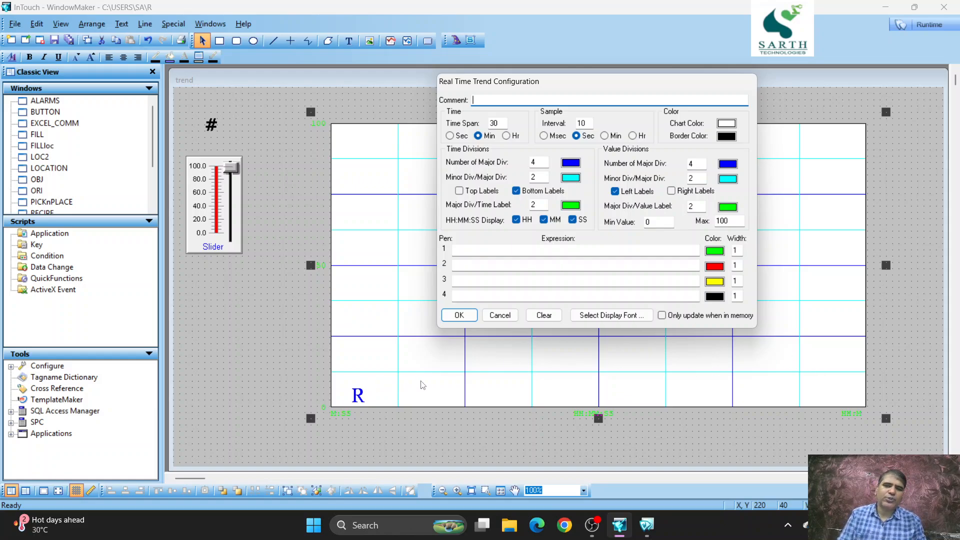
left_click(503, 124)
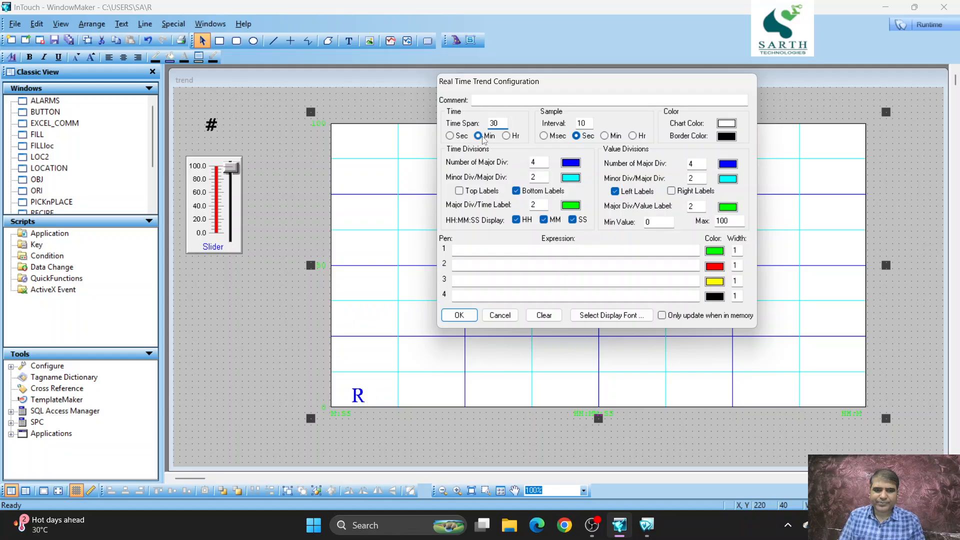
key("BackSpace")
key("BackSpace")
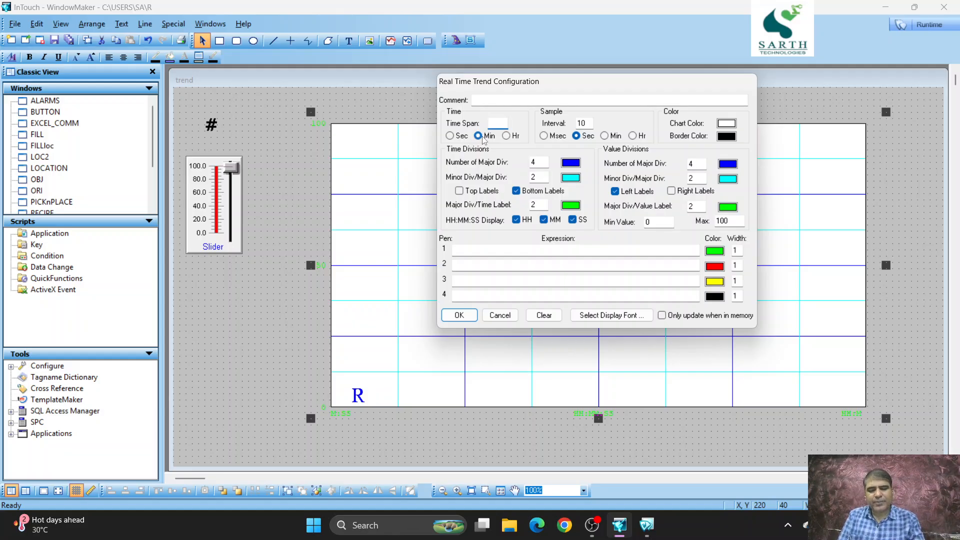
type("10")
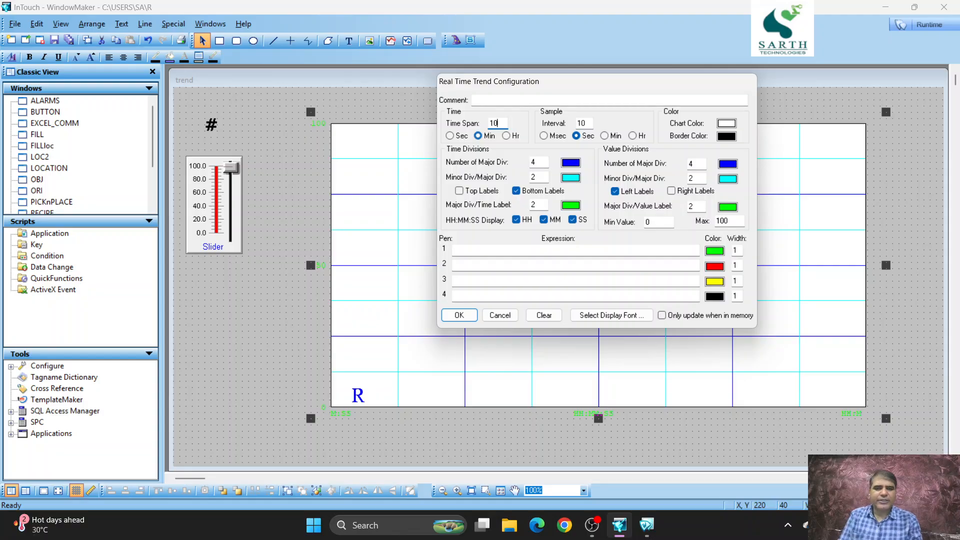
Set the real-time trend chart's time span to 30 seconds
left_click(449, 136)
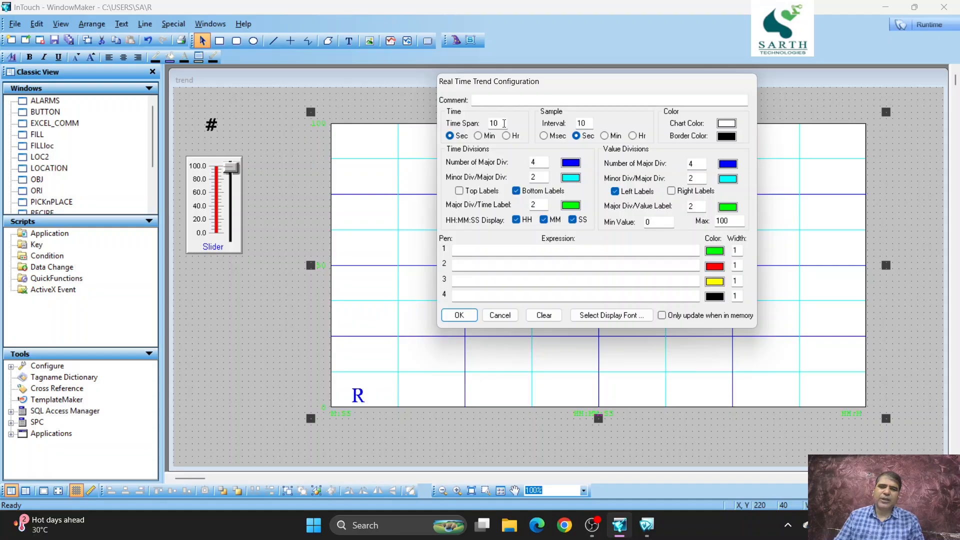
double_click(503, 123)
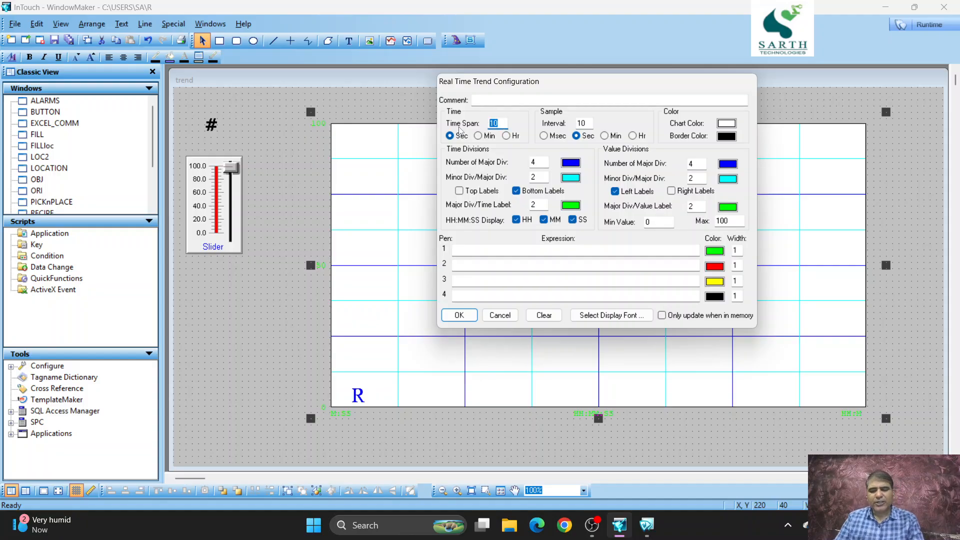
type("30")
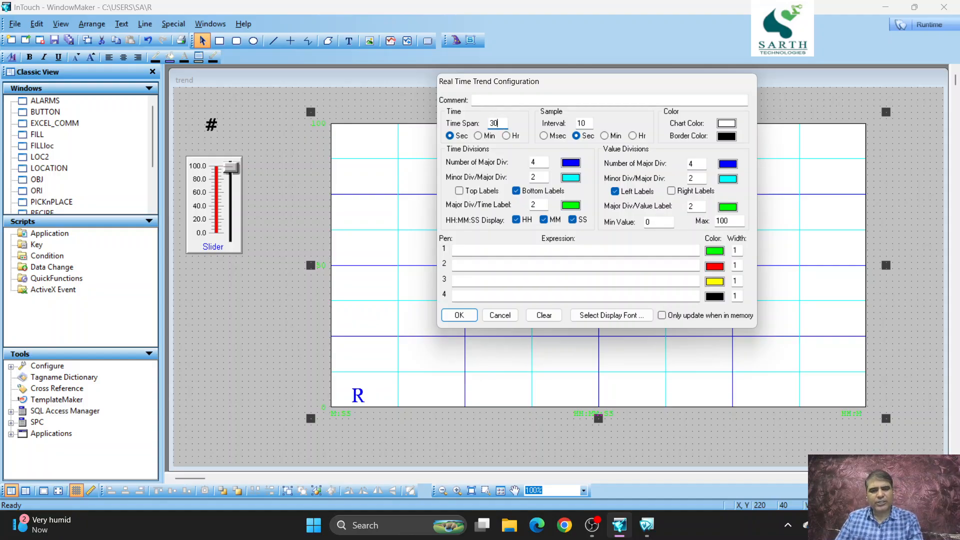
left_click(450, 137)
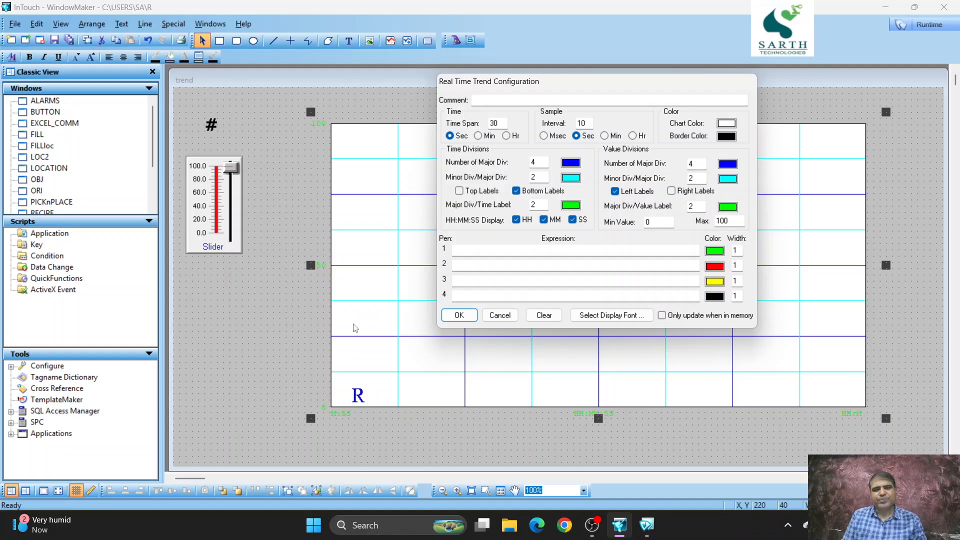
Try a 10 millisecond sample interval for the trend, dismiss the error, and apply an interval of 30 milliseconds instead
left_click(545, 137)
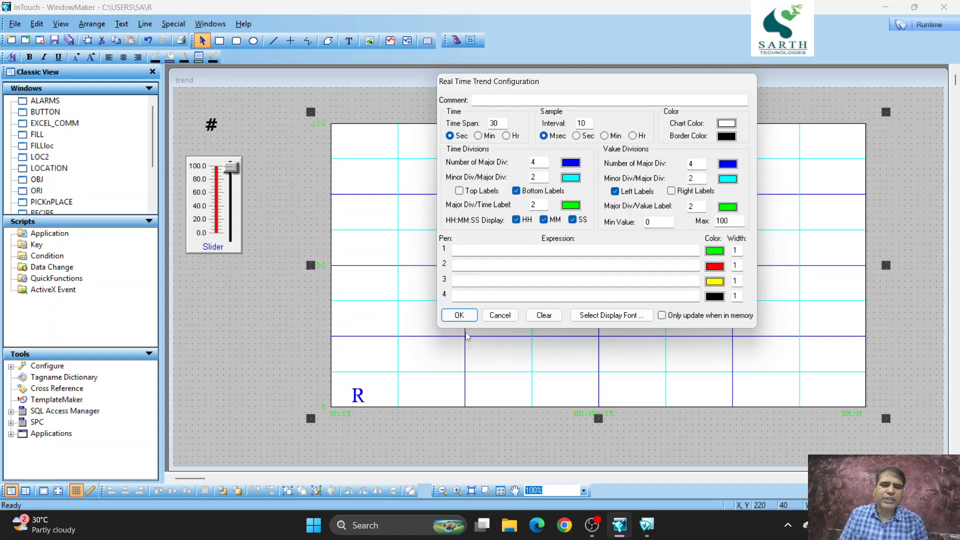
left_click(459, 316)
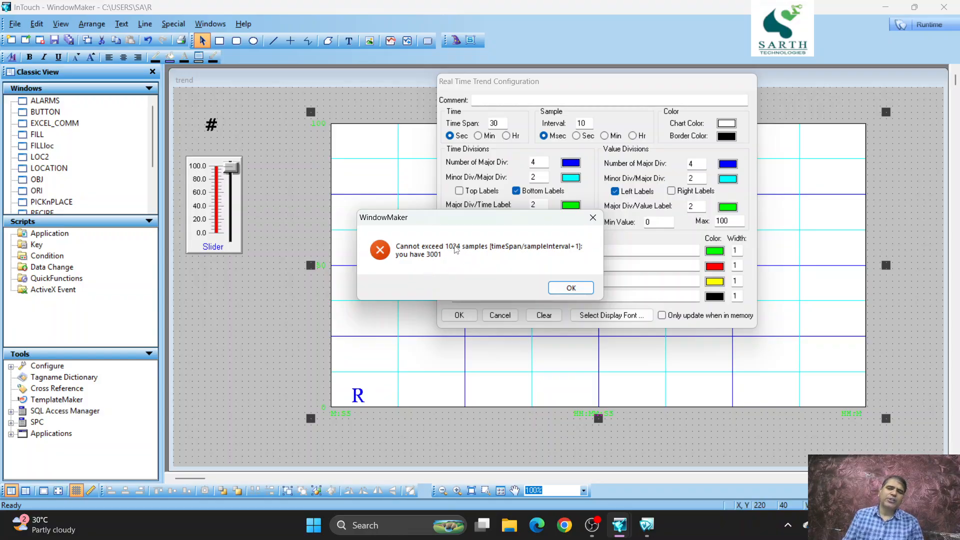
left_click(569, 289)
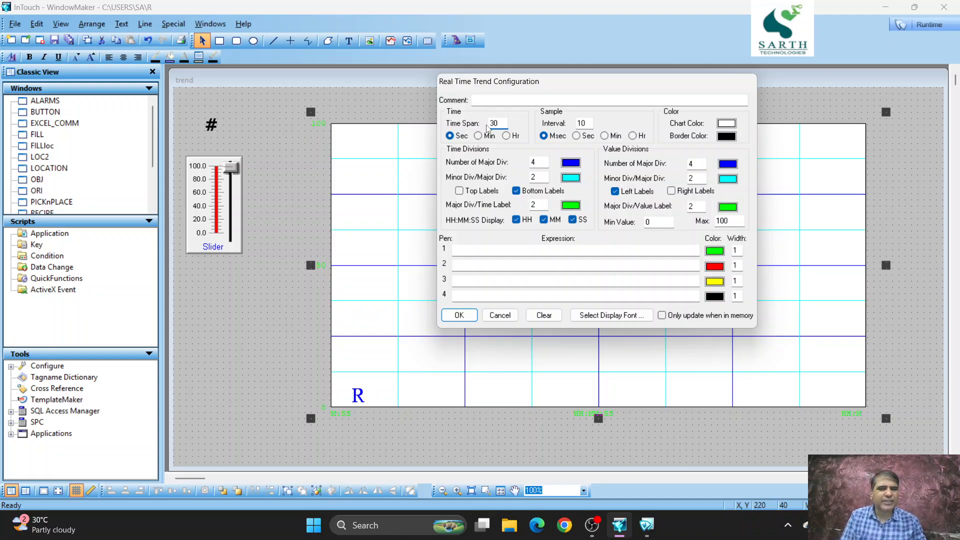
double_click(592, 124)
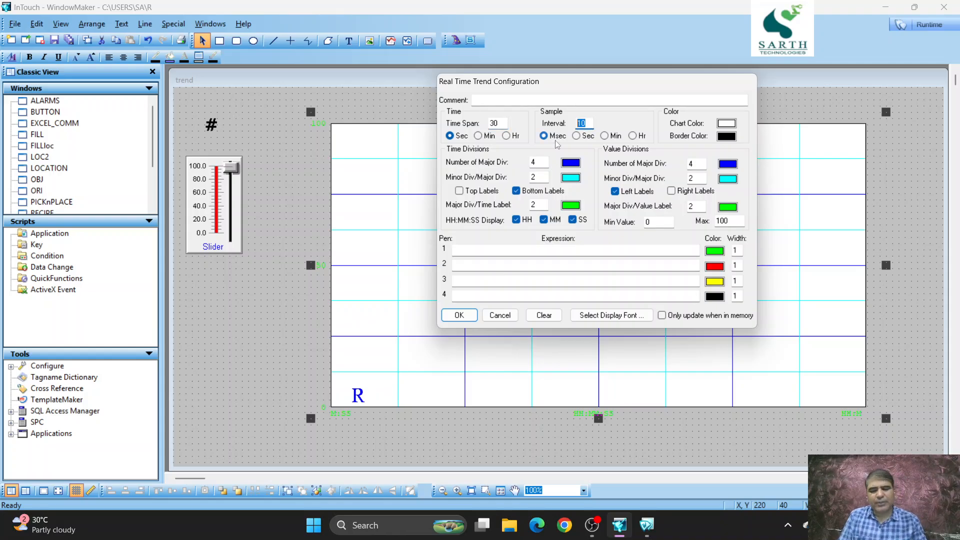
type("30")
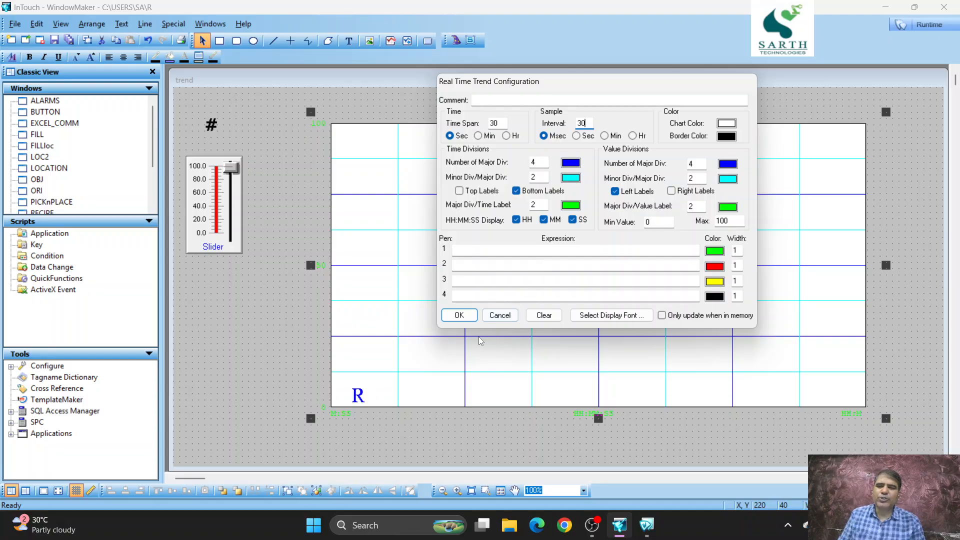
left_click(458, 315)
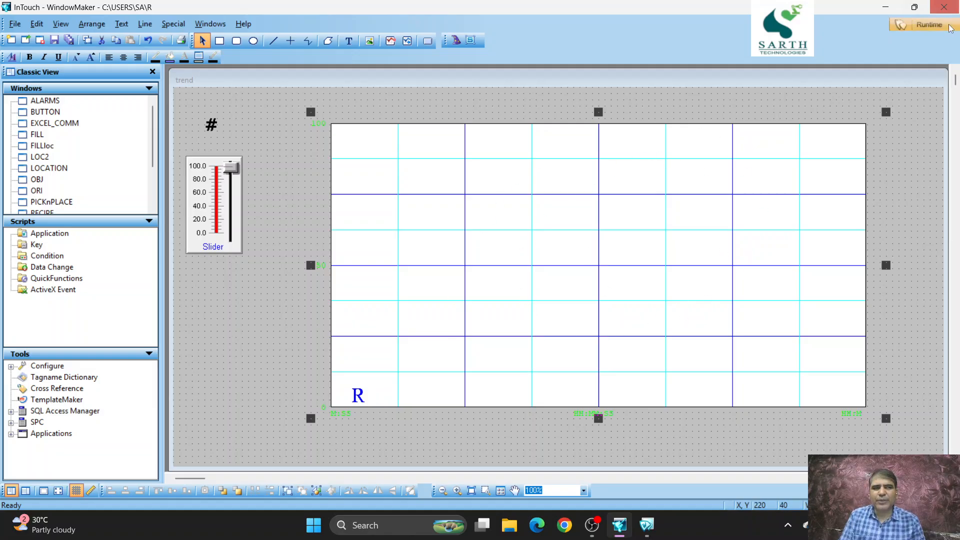
Watch the trend chart's time axis scroll in runtime, and return to development
left_click(930, 24)
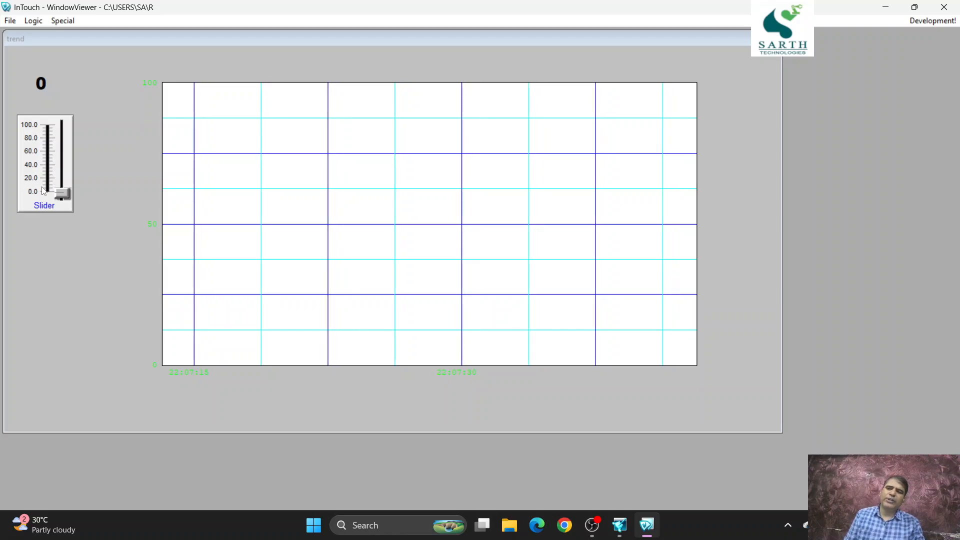
mouse_move(62, 194)
left_mouse_down()
mouse_move(61, 124)
mouse_move(62, 195)
left_mouse_up()
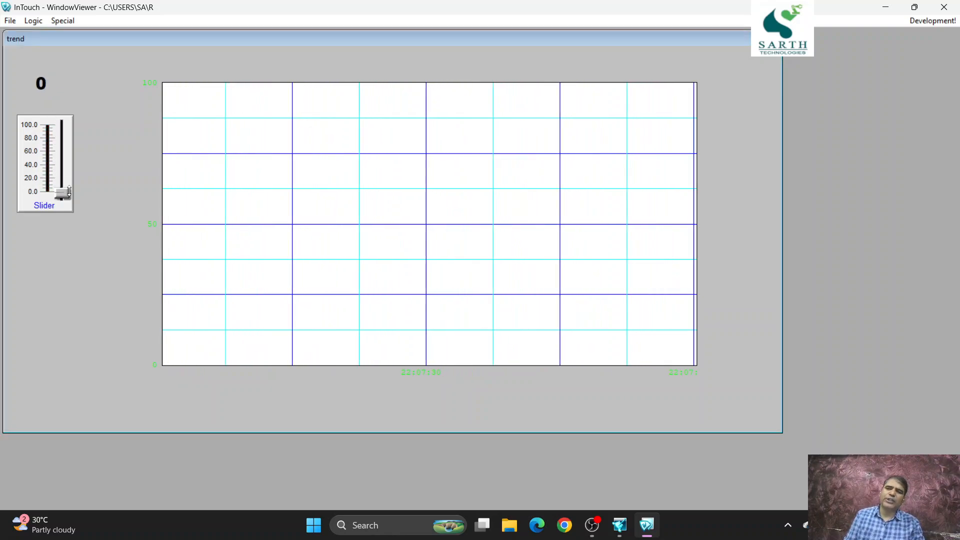
left_click(932, 22)
Set the number of major time divisions in the trend chart's configuration to 10 and apply it
double_click(604, 151)
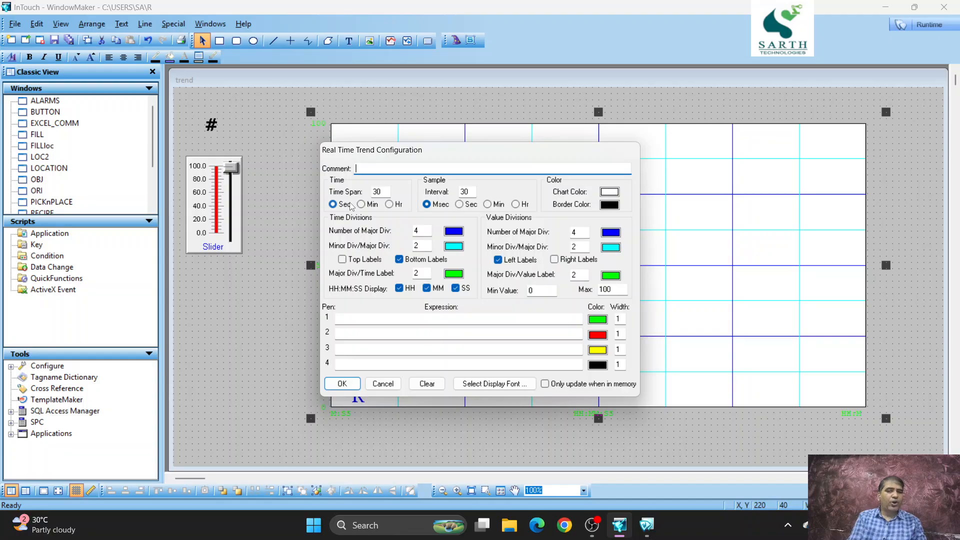
left_click(474, 191)
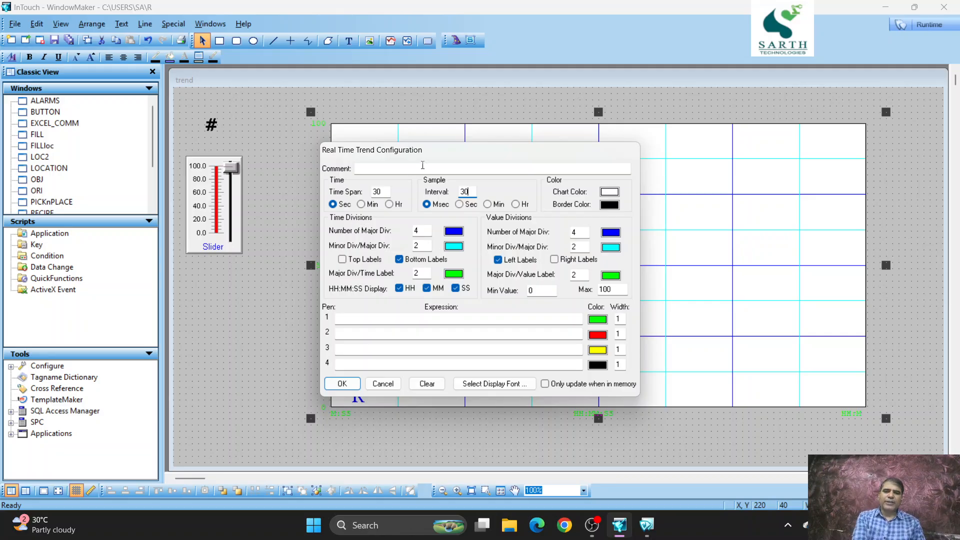
left_click_drag(436, 157, 563, 105)
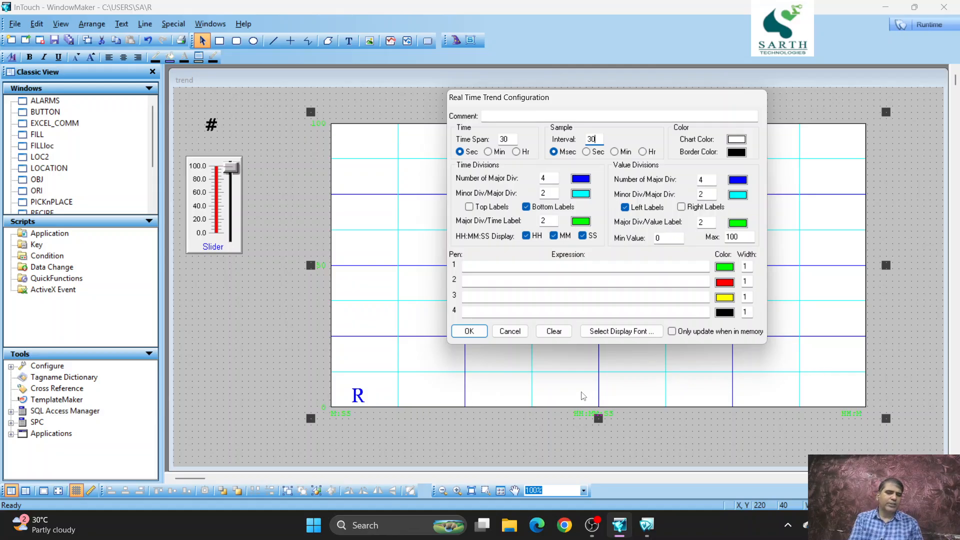
left_click(545, 180)
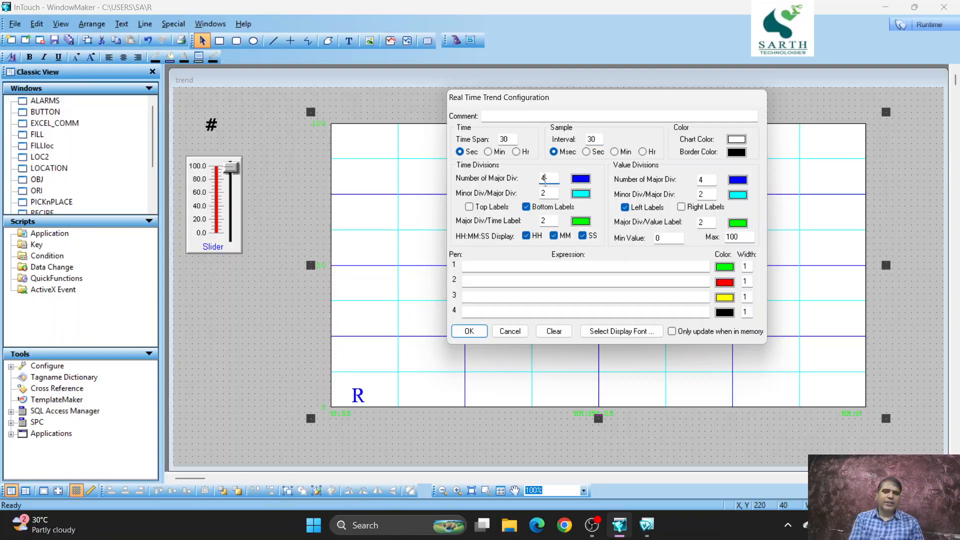
type("10")
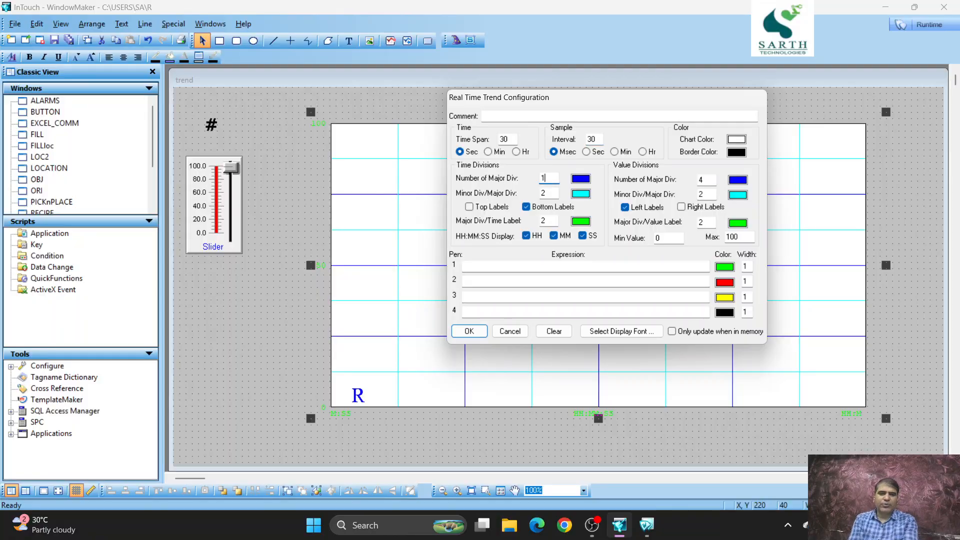
left_click(469, 332)
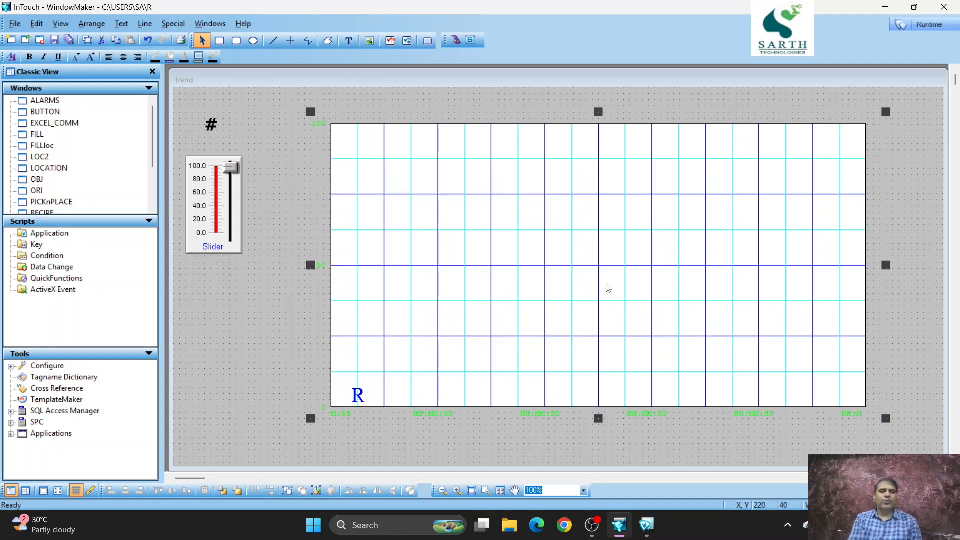
Enable the trend's top time labels, color the time labels black, and show one label per major time division
double_click(715, 202)
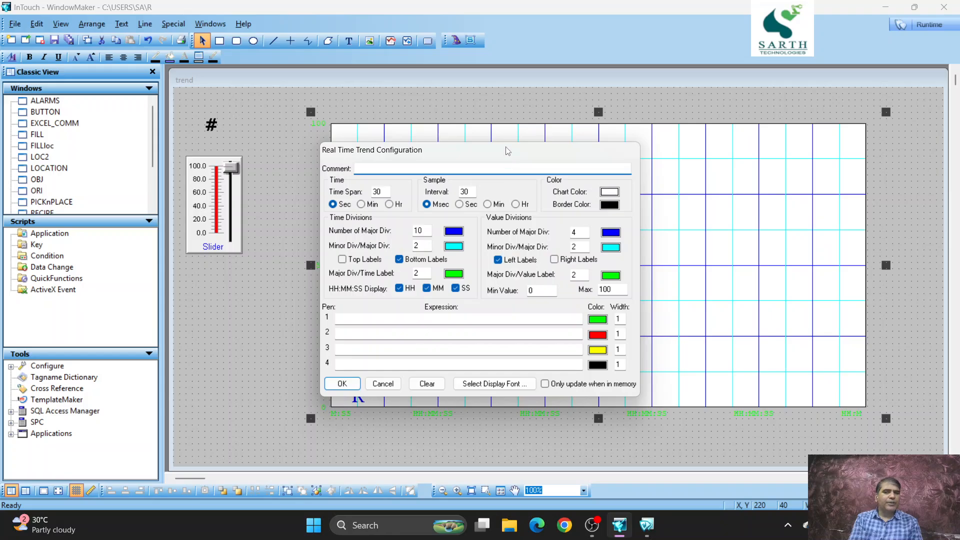
left_click_drag(508, 151, 729, 69)
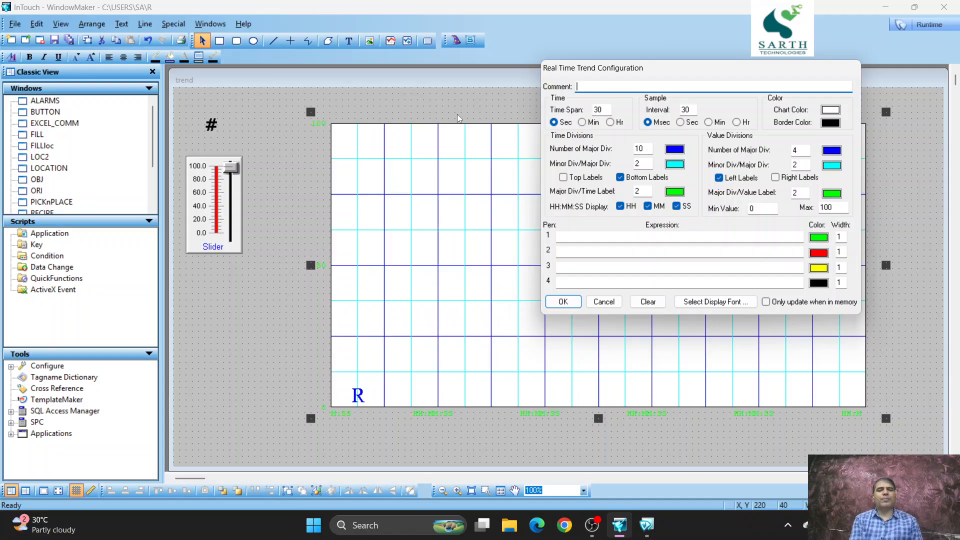
left_click(565, 179)
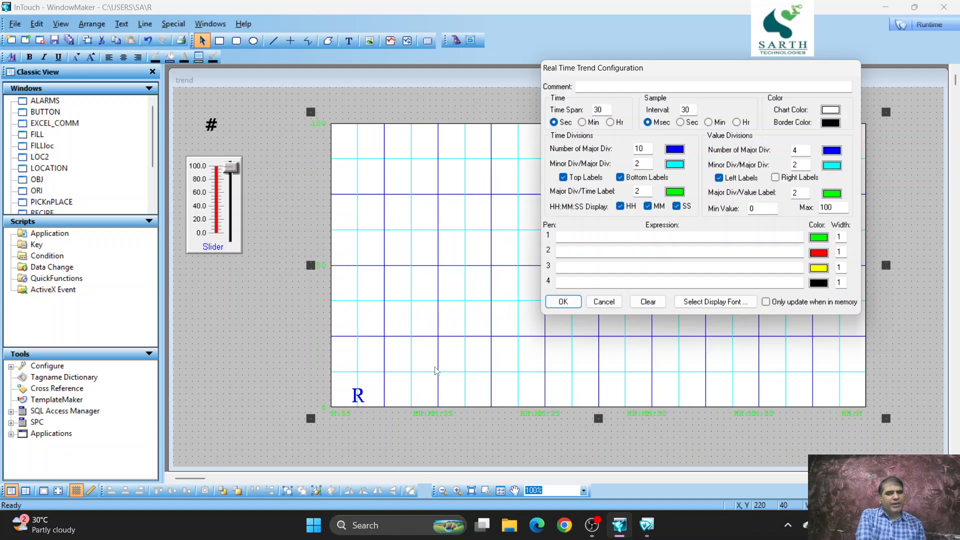
left_click(355, 412)
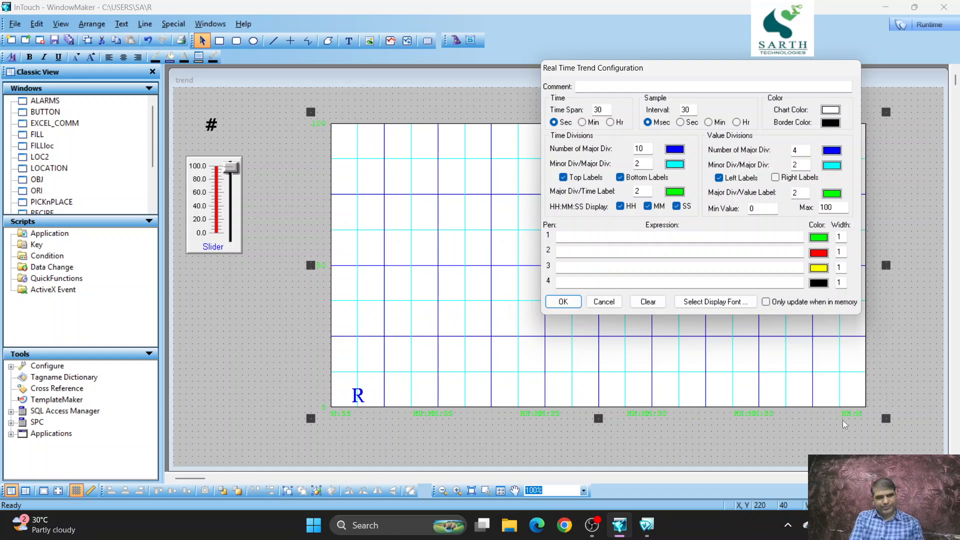
left_click(678, 194)
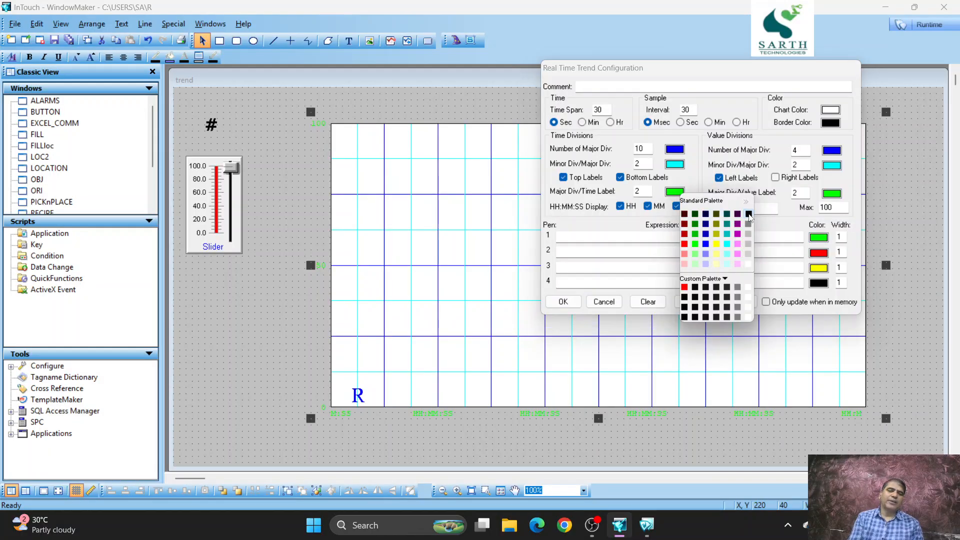
left_click(749, 214)
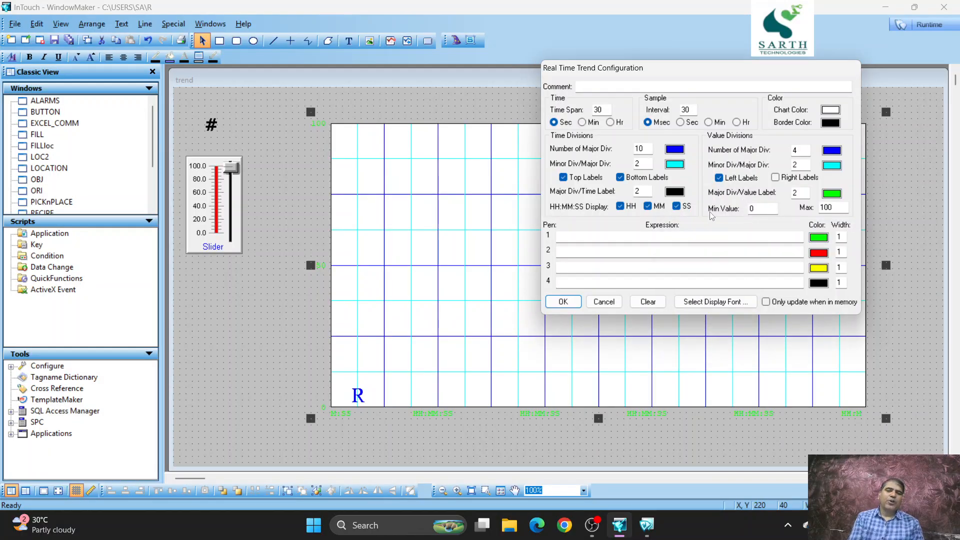
double_click(644, 192)
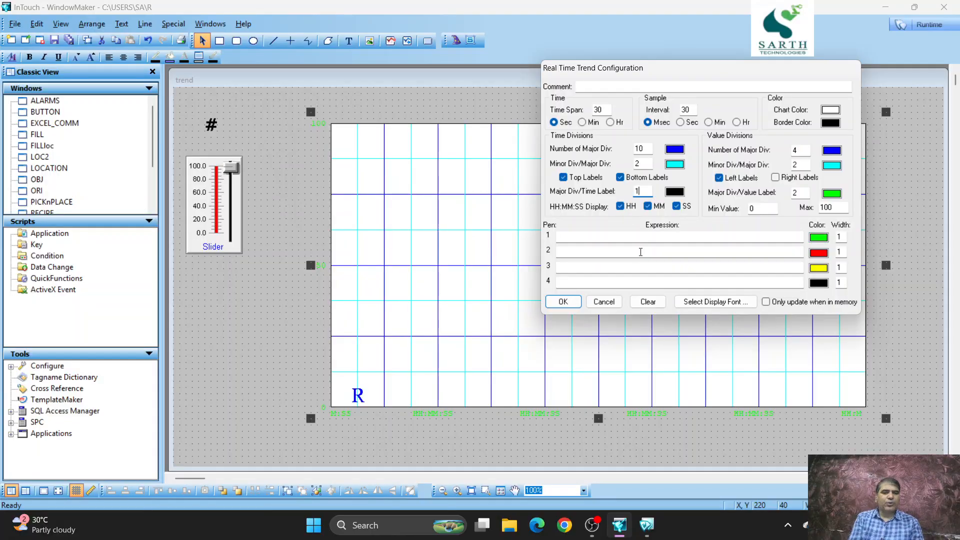
left_click(563, 302)
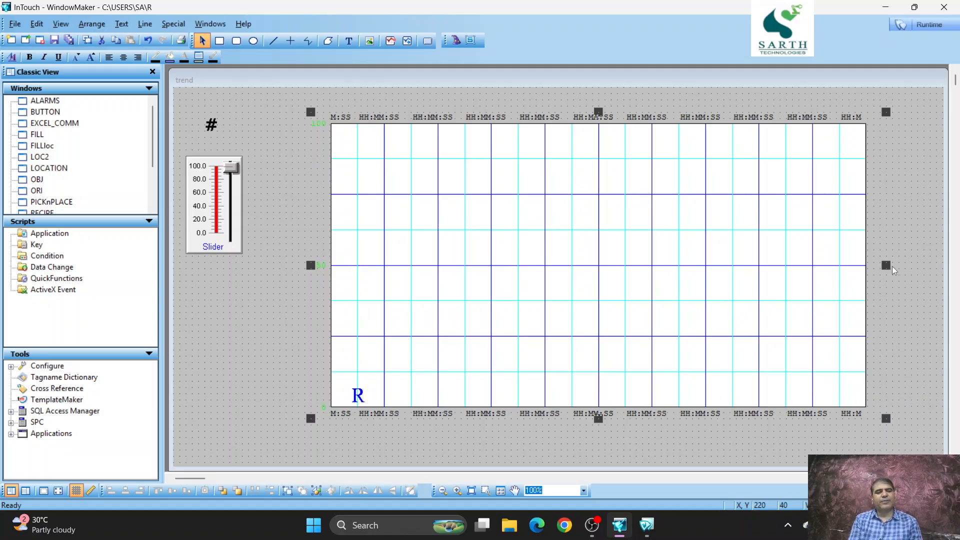
Widen the trend chart slightly on its right side and hide the hours in its time labels
left_click_drag(889, 266, 922, 275)
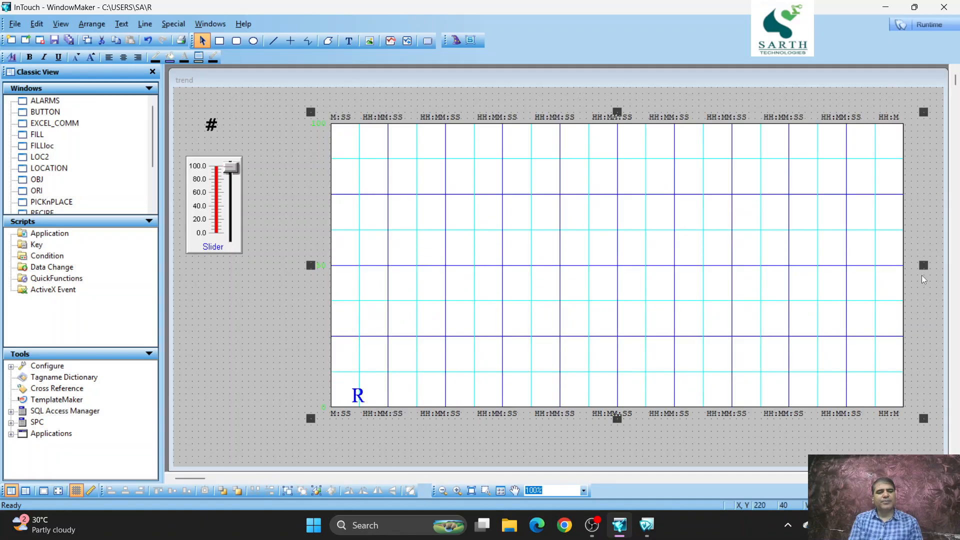
double_click(764, 197)
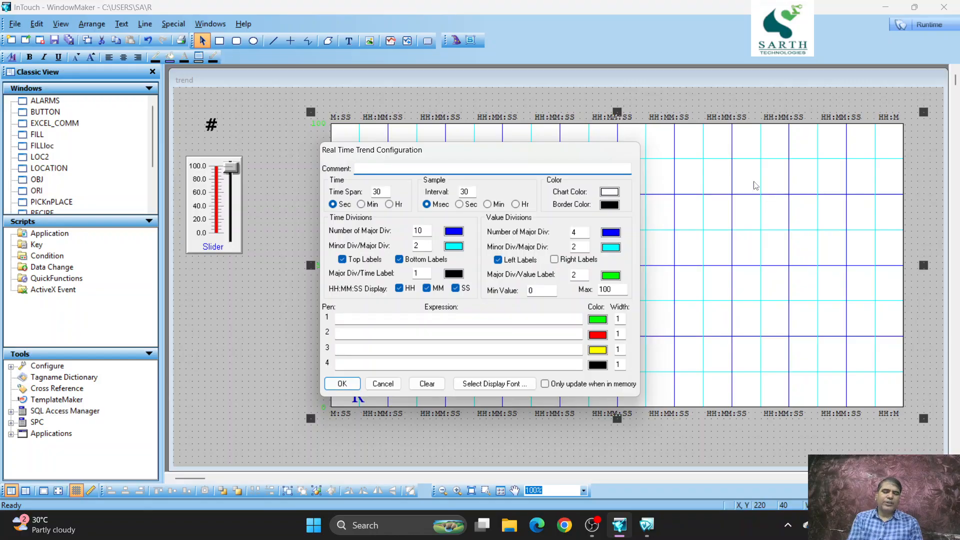
left_click_drag(562, 159, 793, 80)
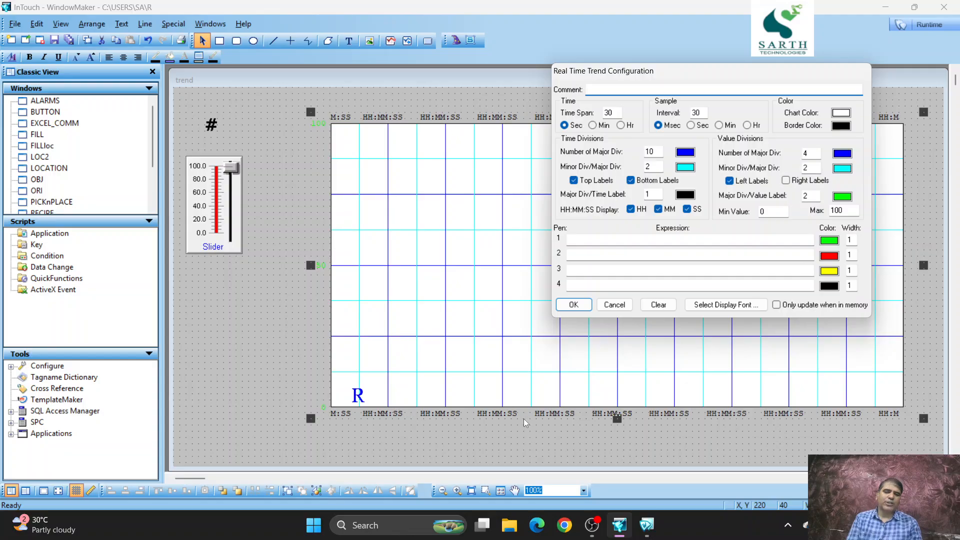
left_click(634, 212)
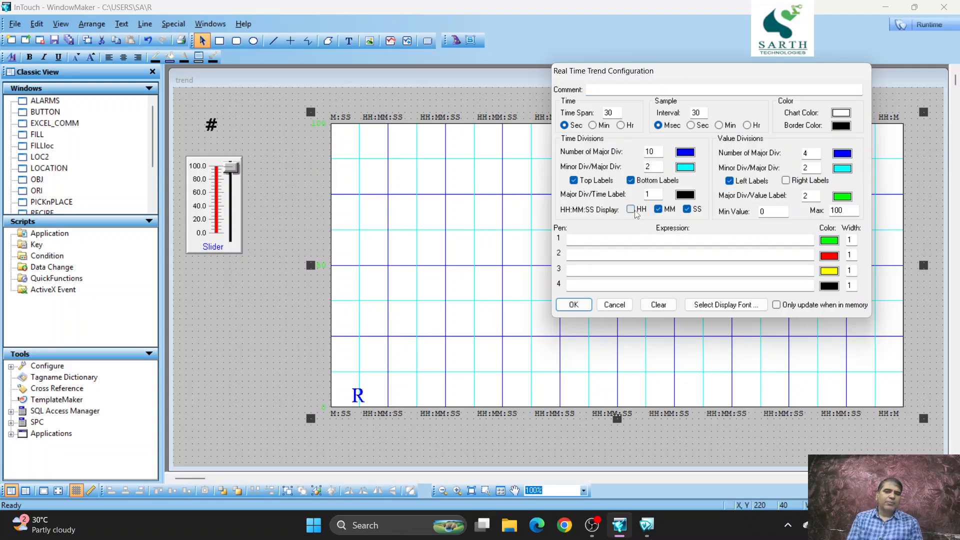
left_click(573, 305)
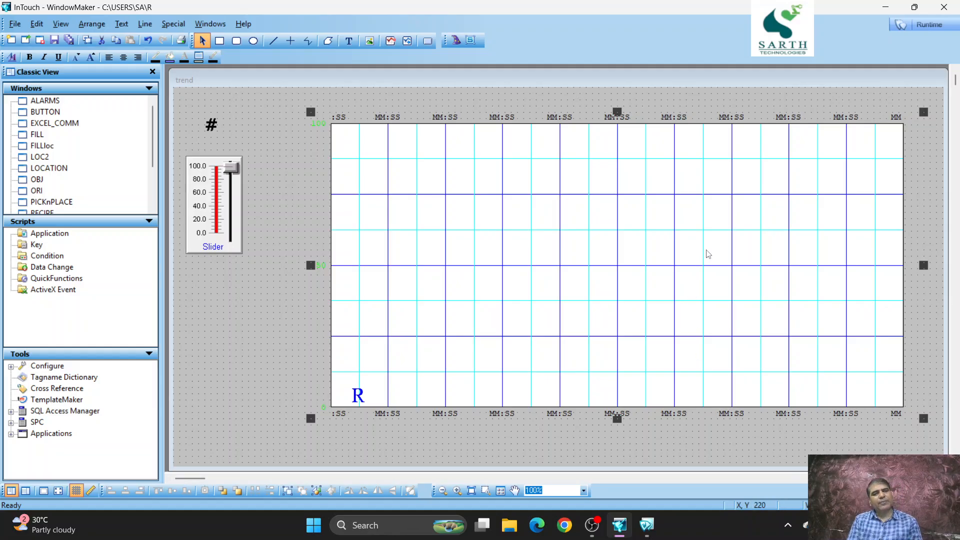
Set the trend chart's number of major value divisions to 10 and enable the right value labels
double_click(740, 213)
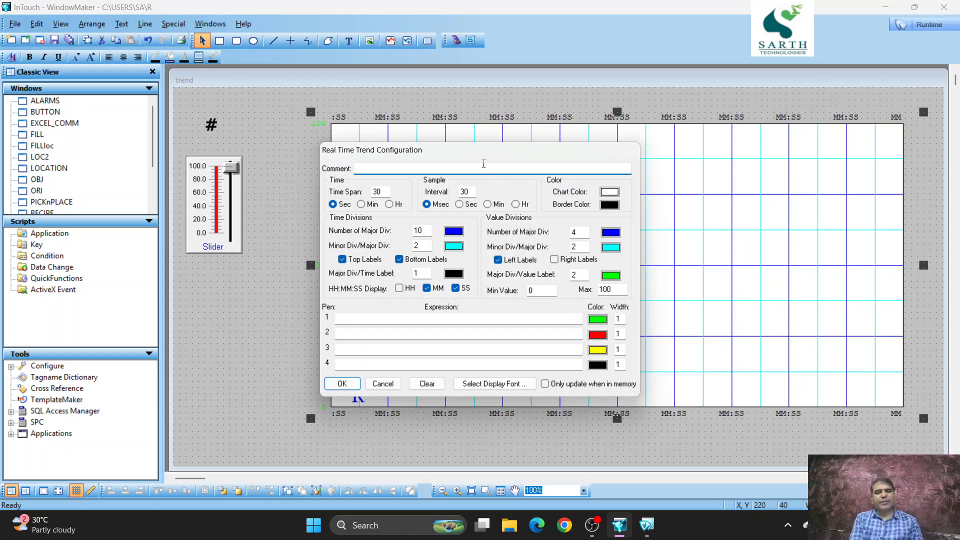
left_click_drag(484, 159, 692, 126)
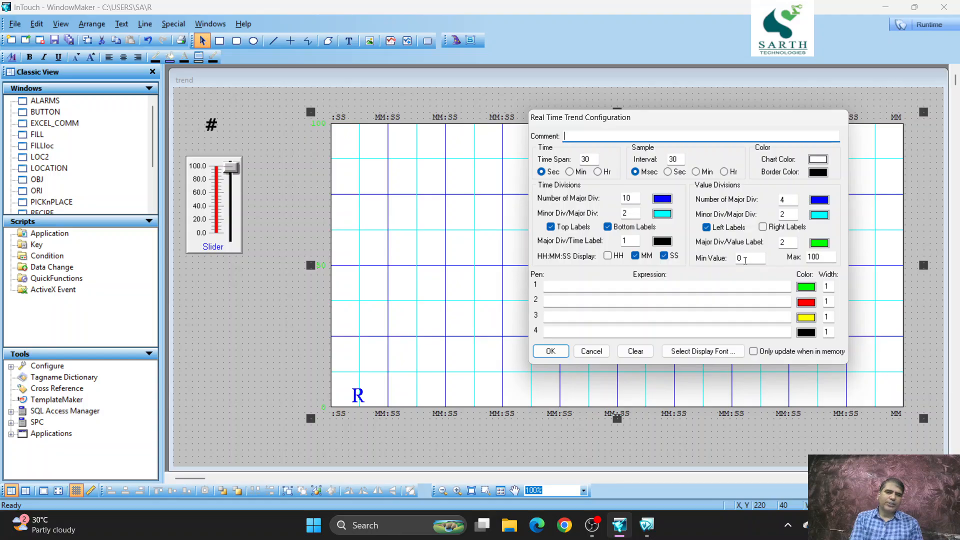
double_click(791, 201)
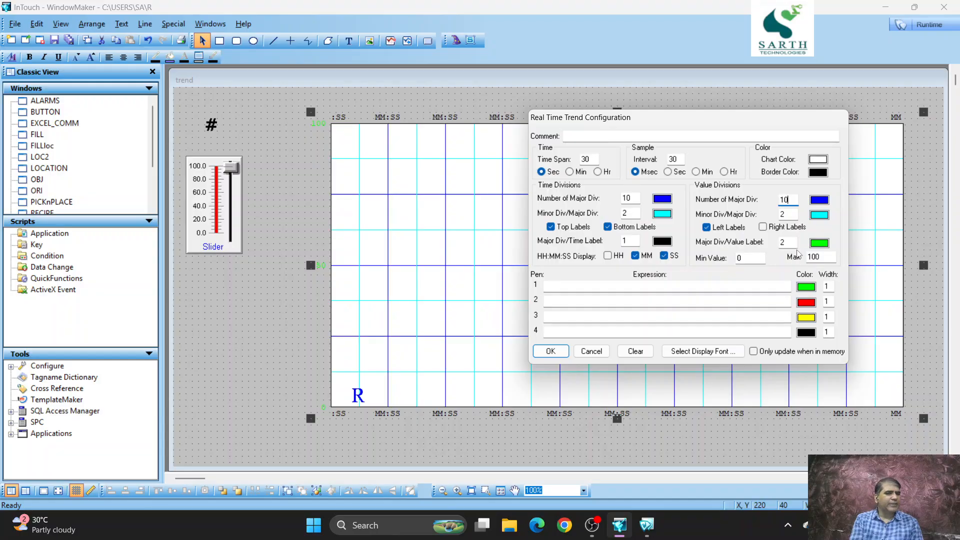
left_click(763, 228)
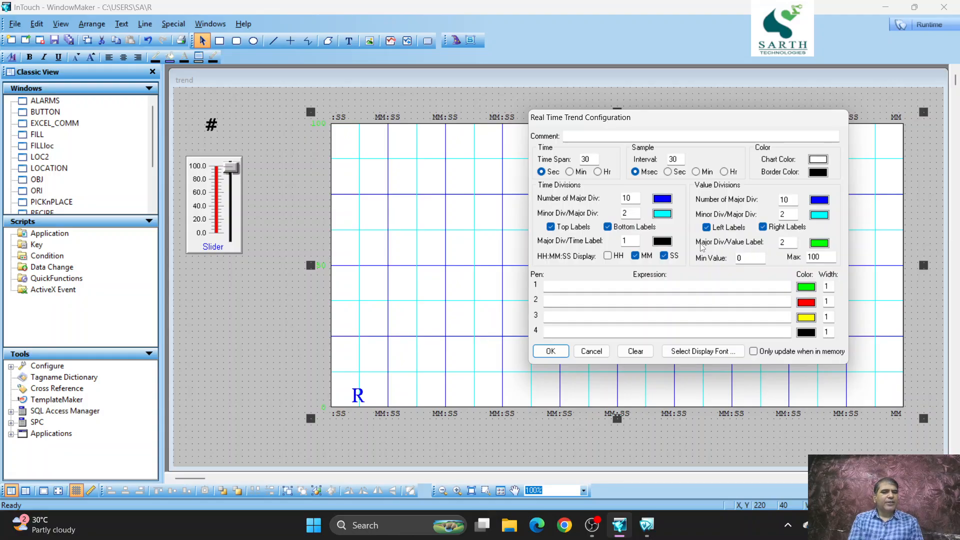
Show one value label per major division on the trend chart, color the value labels black, and apply the configuration
left_click_drag(794, 241, 779, 242)
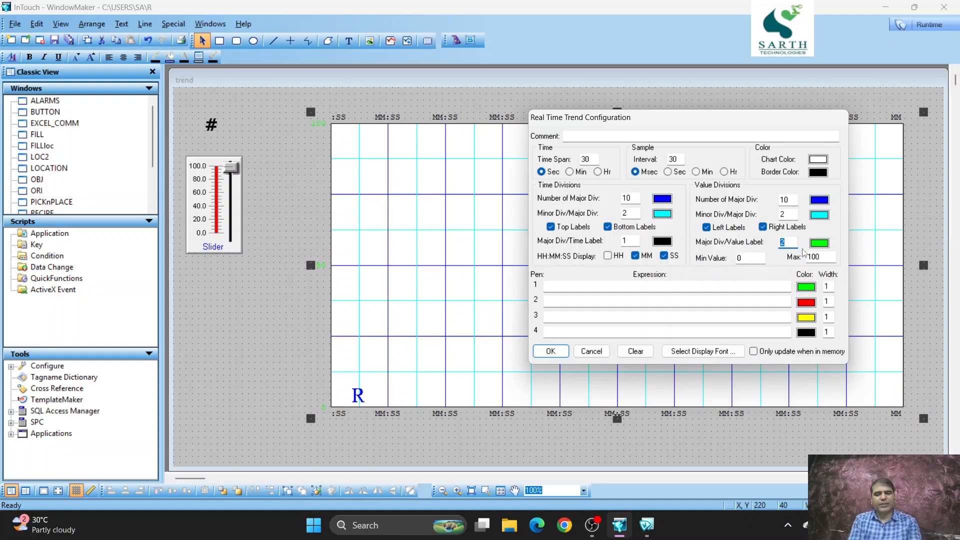
type("1")
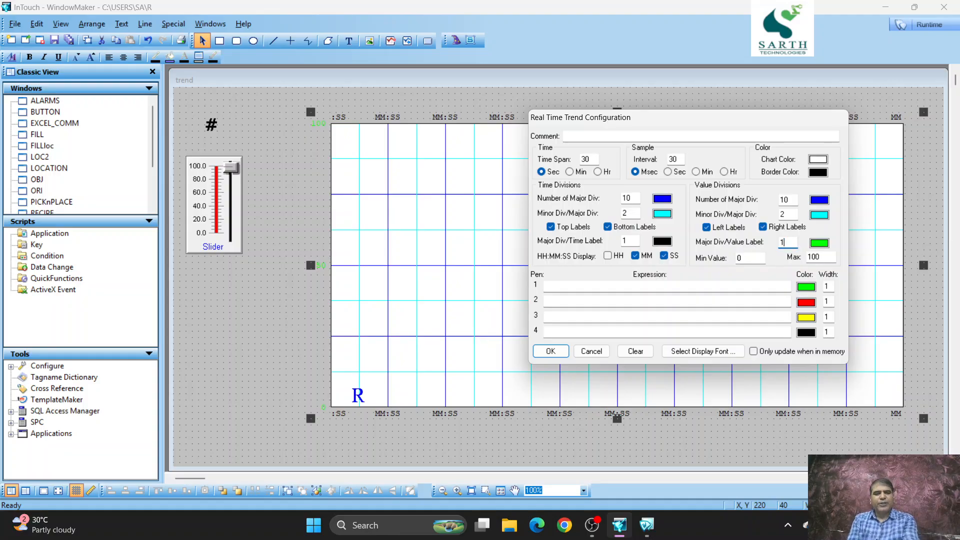
left_click(825, 246)
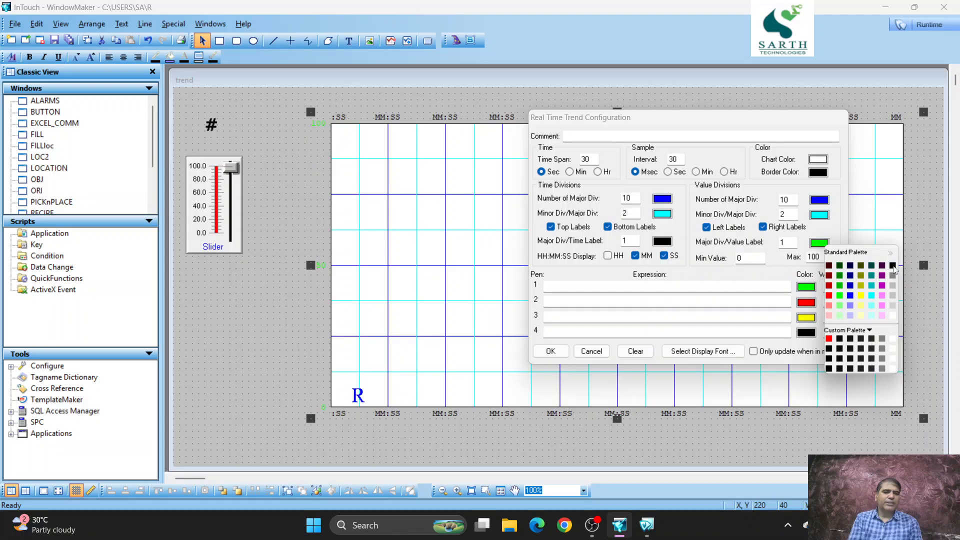
left_click(893, 266)
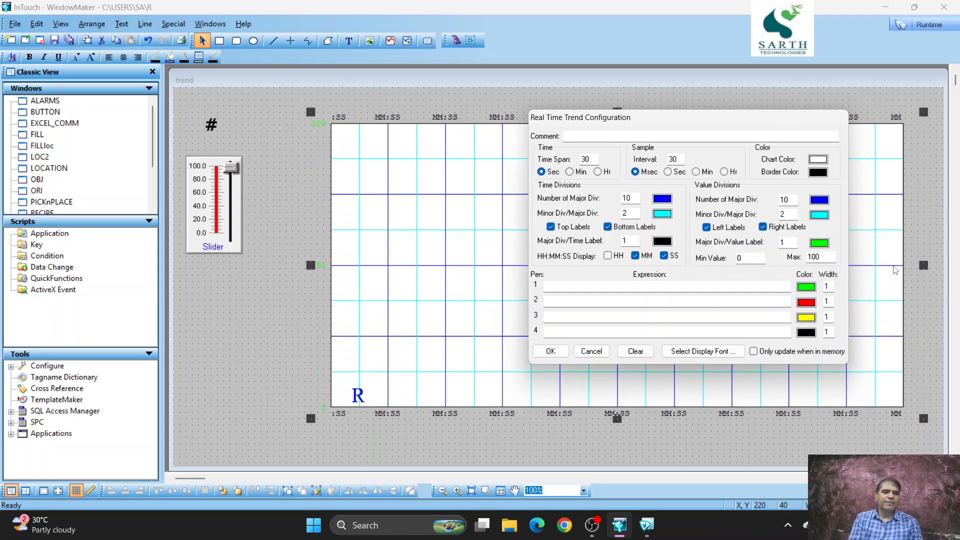
left_click(543, 356)
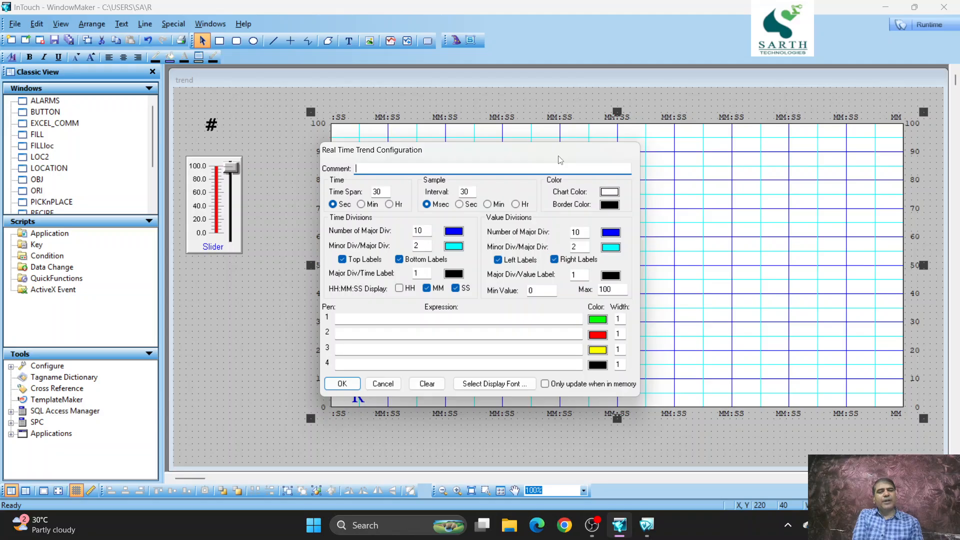
Assign tag A to the trend's pen 1 with width 2, and test it in runtime by moving the slider to 73
left_click_drag(558, 157, 773, 94)
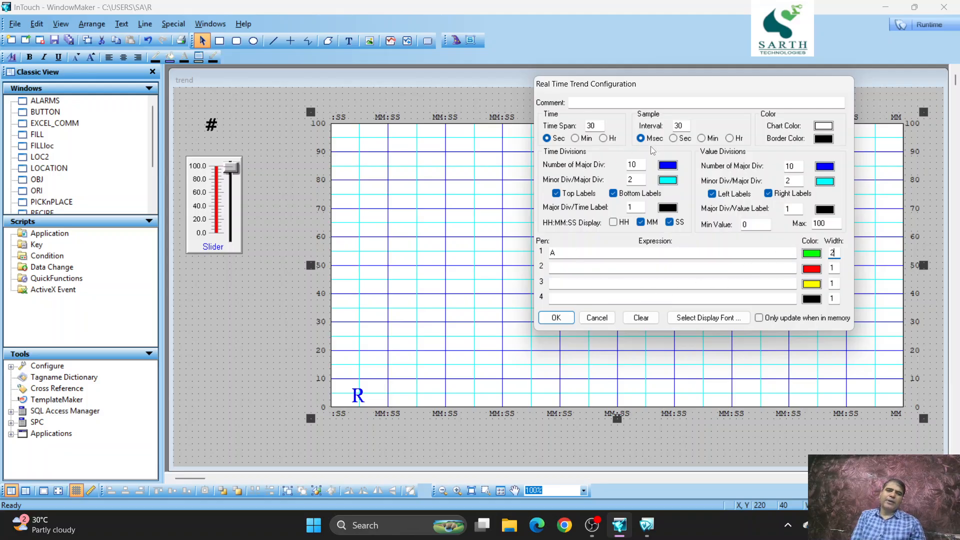
left_click(555, 318)
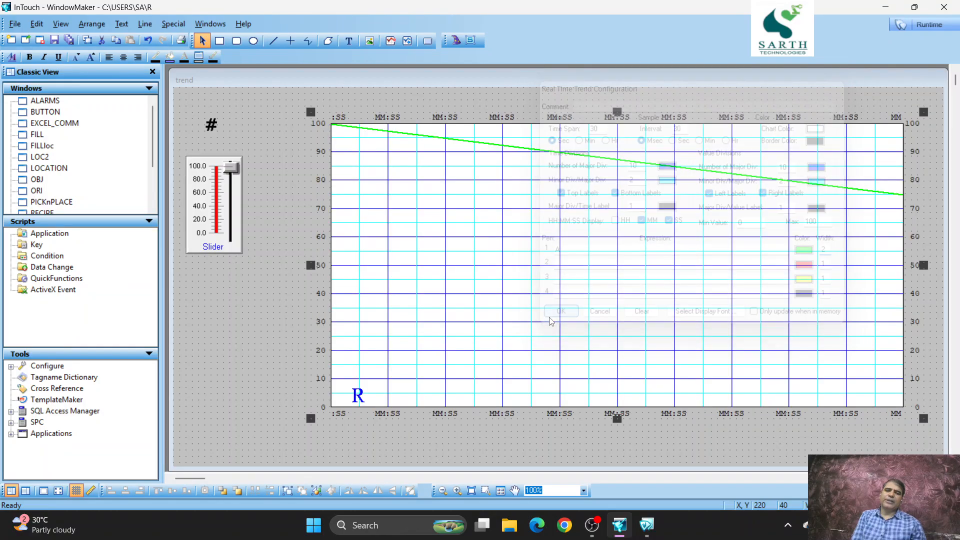
left_click(932, 27)
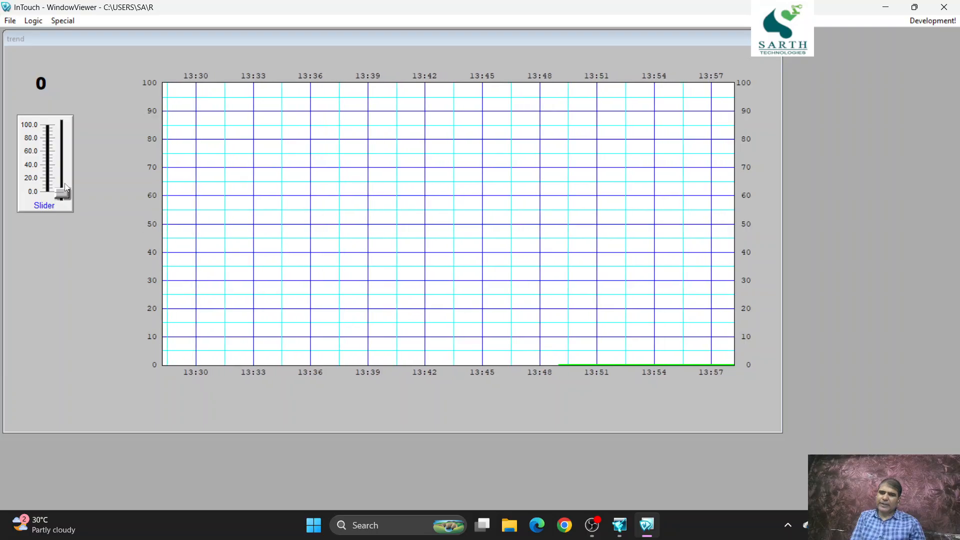
left_click_drag(56, 185, 70, 142)
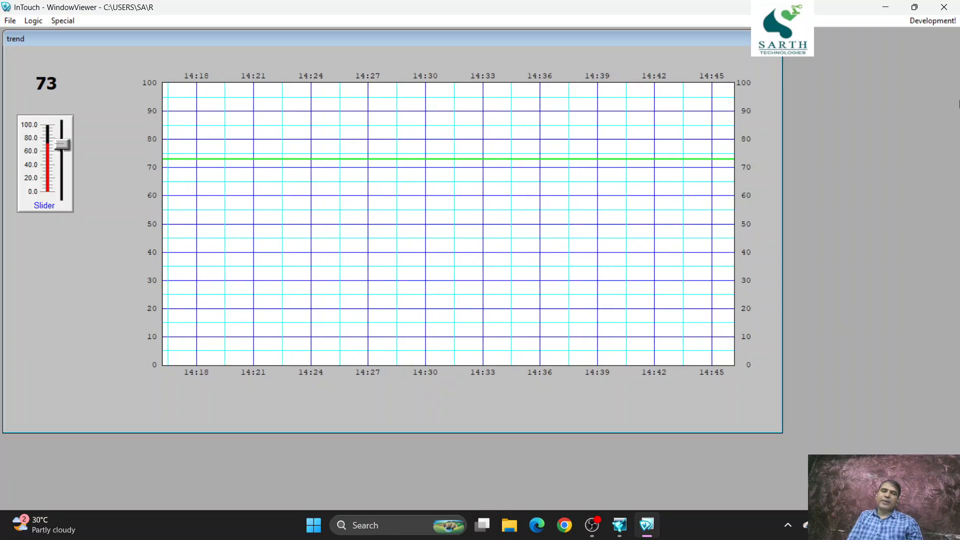
Return to development and include the hours in the trend chart's time labels
left_click(925, 21)
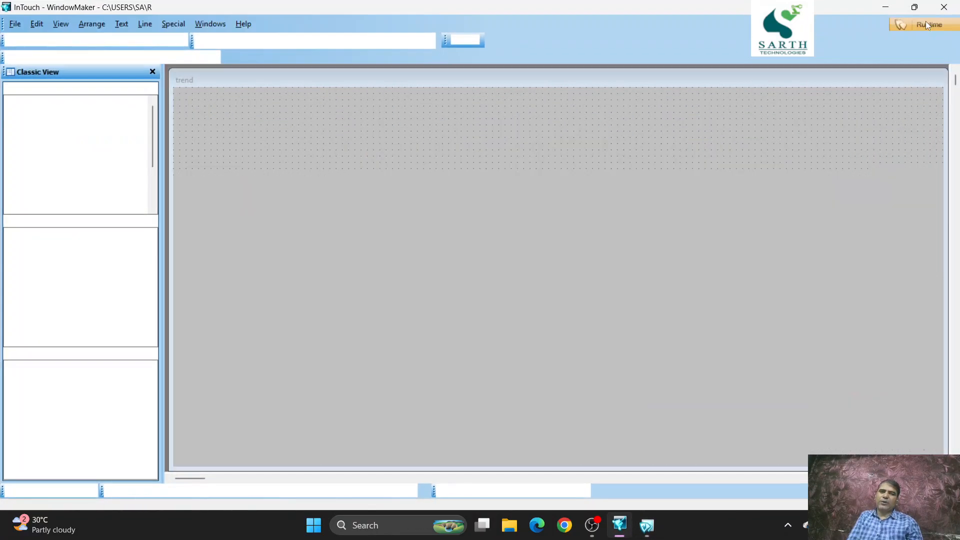
double_click(703, 175)
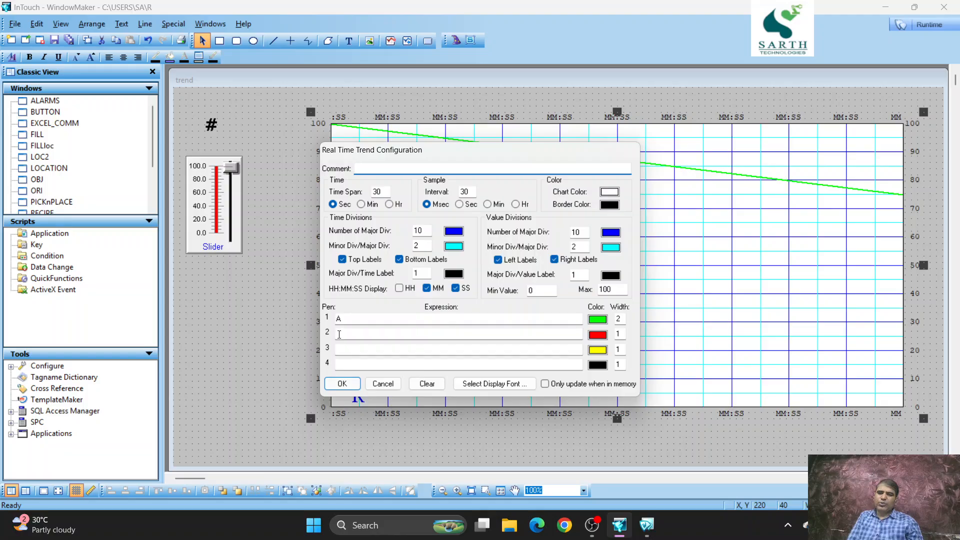
left_click(349, 387)
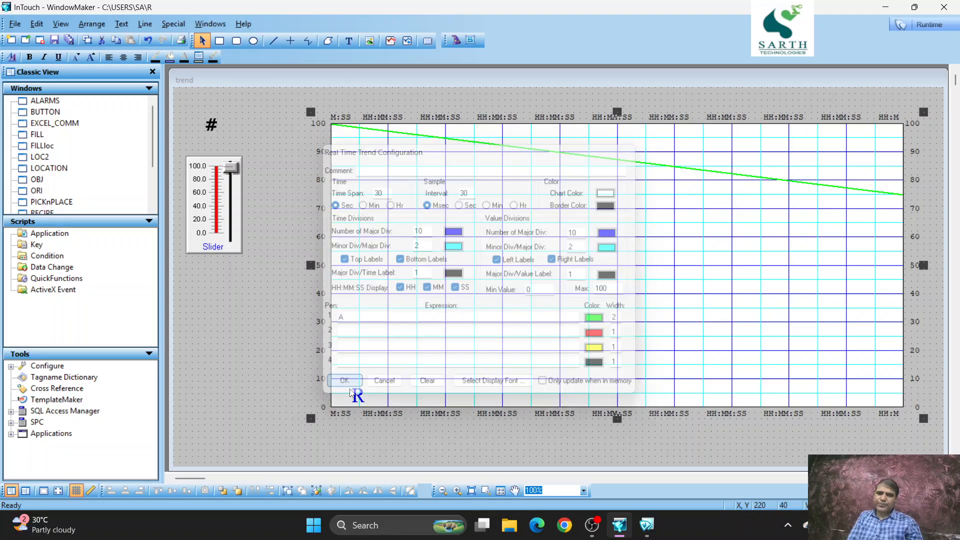
Test the trend in runtime by swinging the slider repeatedly between low and high values, ending at 36, and return to development
left_click(928, 25)
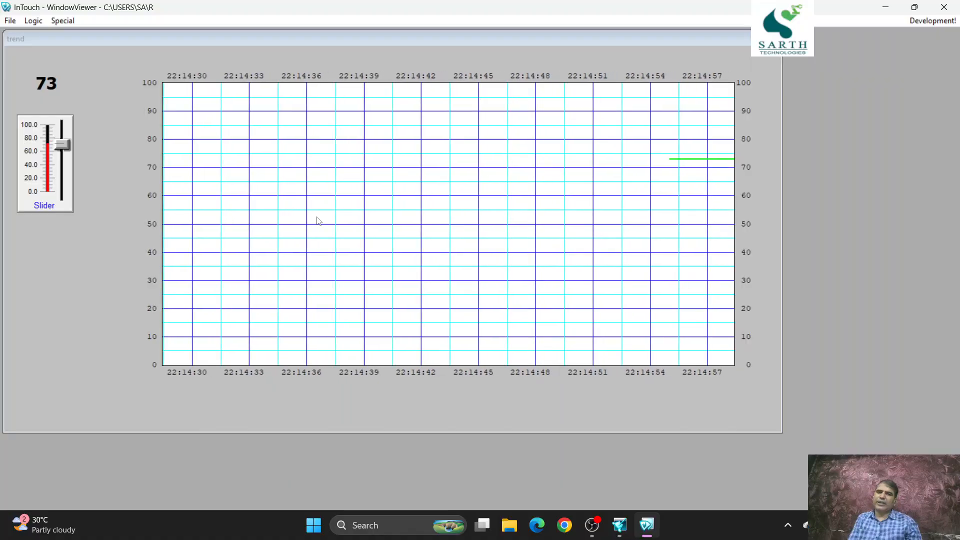
left_click_drag(69, 146, 112, 157)
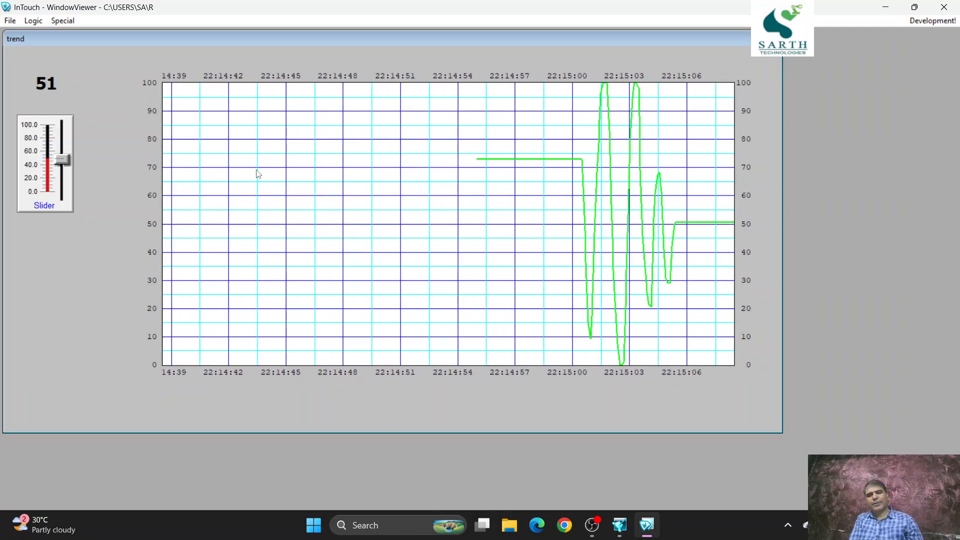
left_click_drag(70, 166, 76, 139)
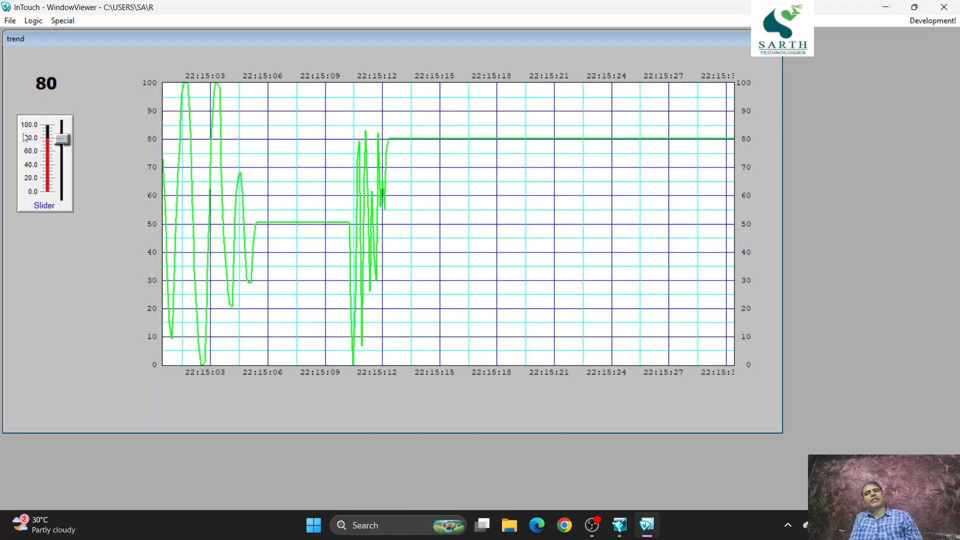
left_click_drag(62, 140, 88, 195)
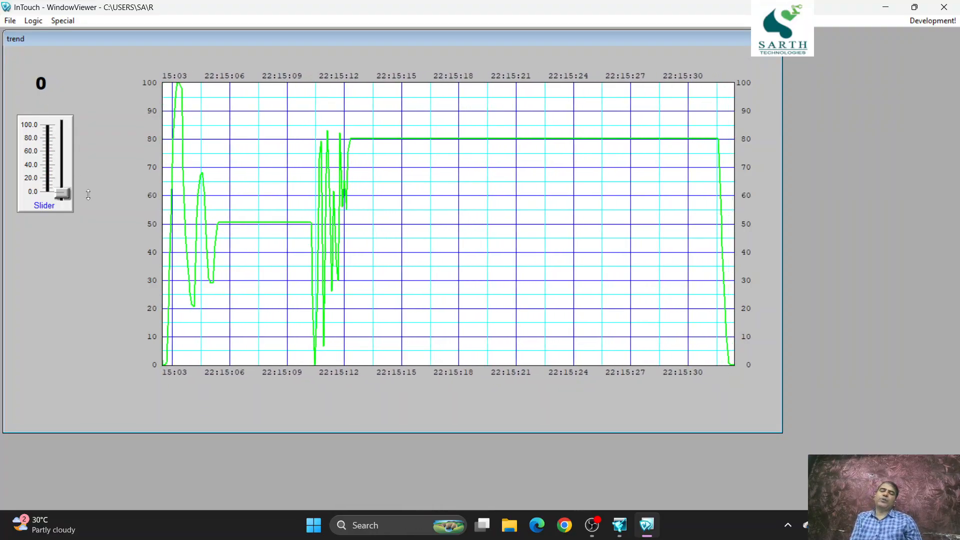
left_click_drag(80, 151, 89, 122)
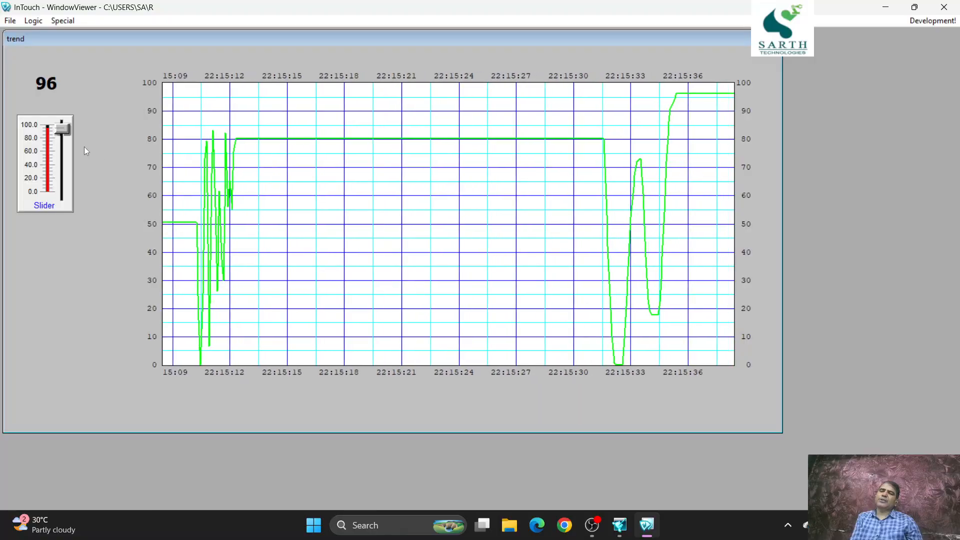
left_click_drag(68, 129, 84, 165)
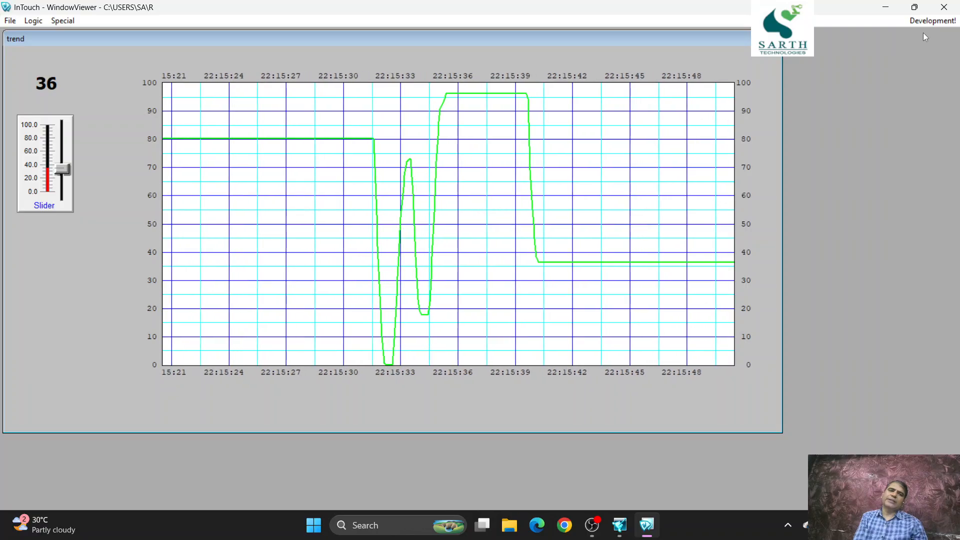
left_click(928, 21)
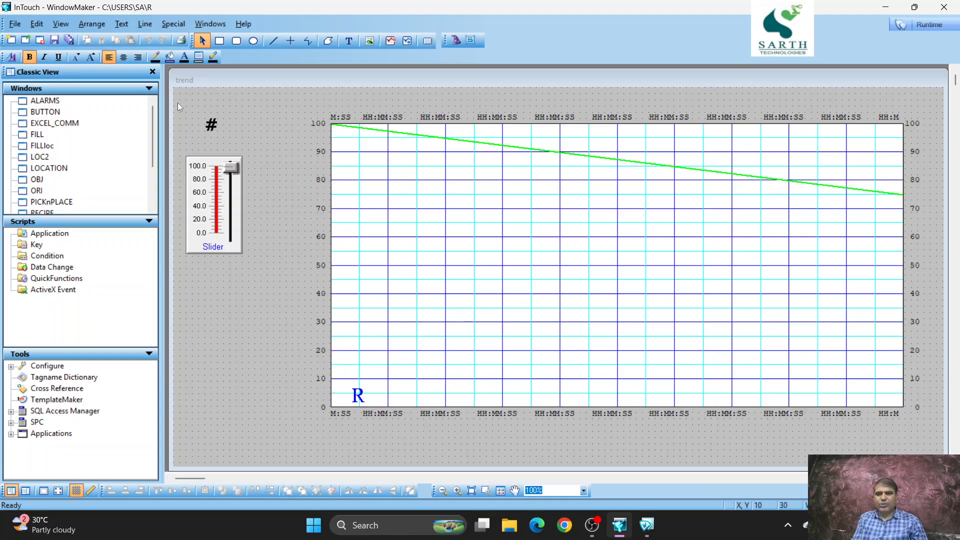
Duplicate the value display and slider together, and place the copies below the originals
left_click_drag(178, 101, 183, 103)
left_click_drag(254, 237, 247, 245)
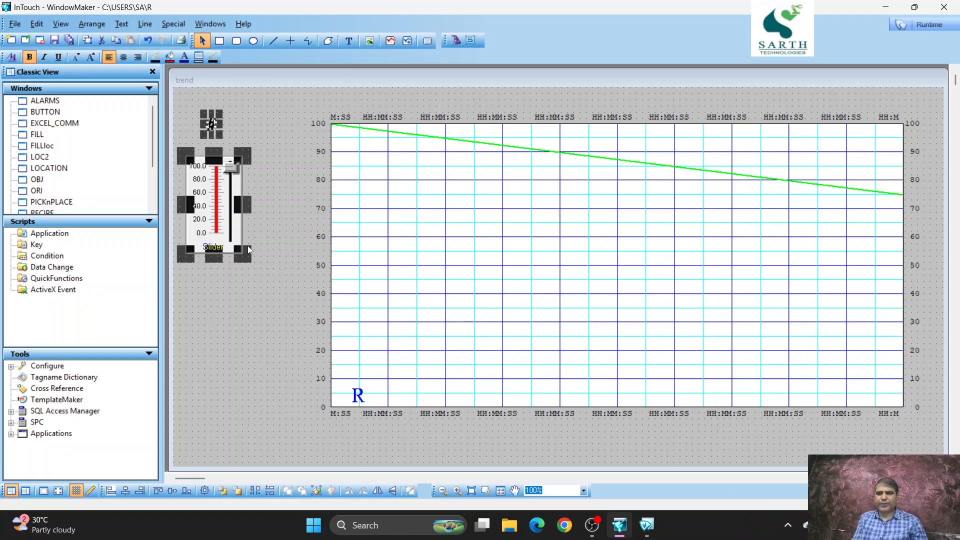
left_click(91, 44)
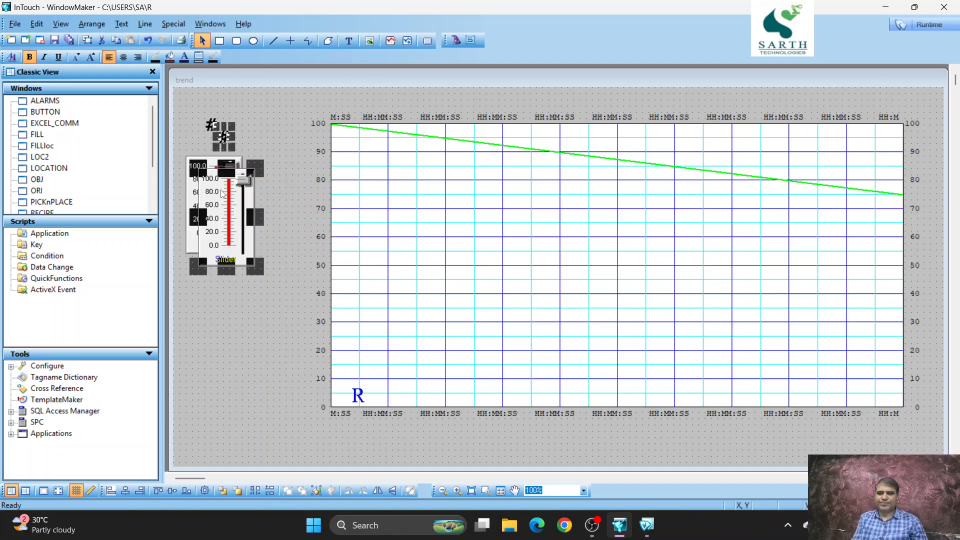
left_click_drag(223, 325, 219, 347)
left_click(263, 259)
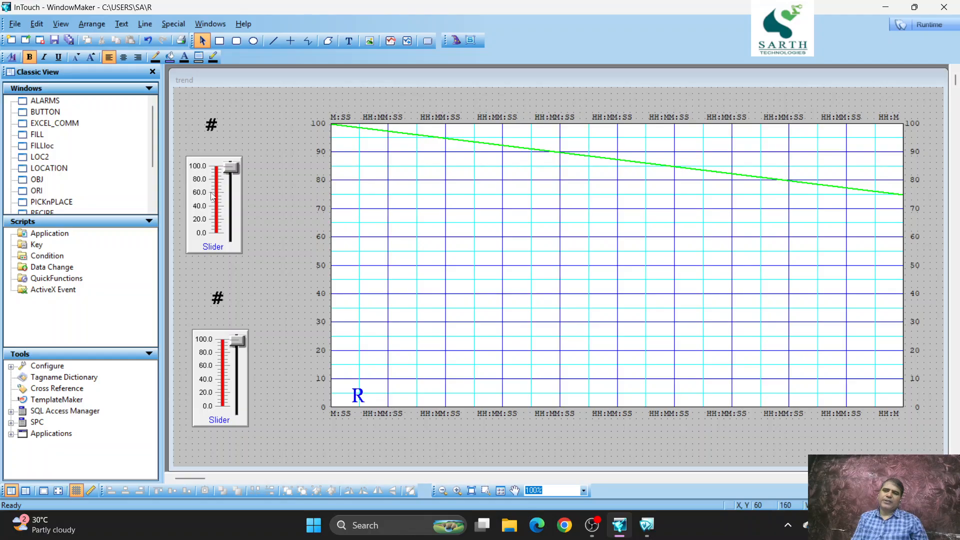
Label the upper slider A and set its fill color to bright green
double_click(214, 209)
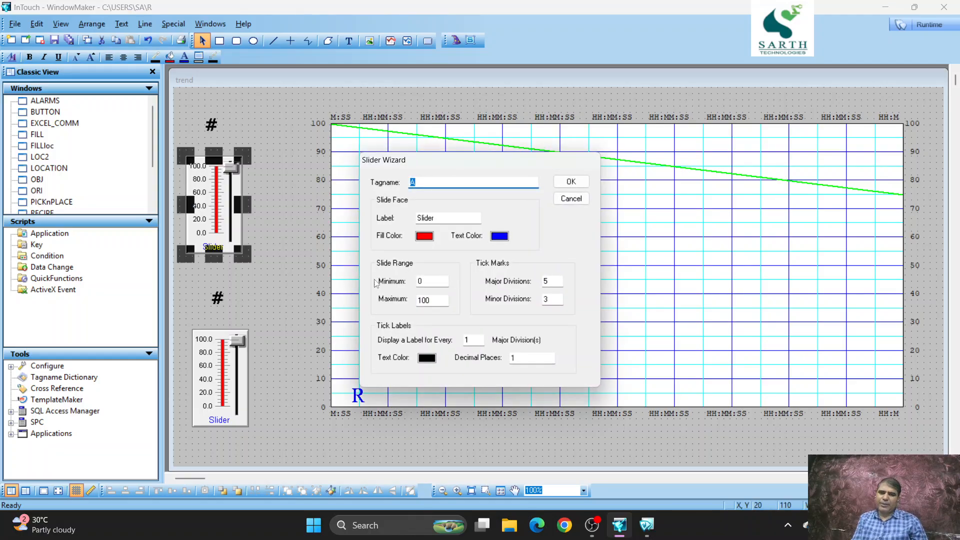
double_click(439, 218)
type("A")
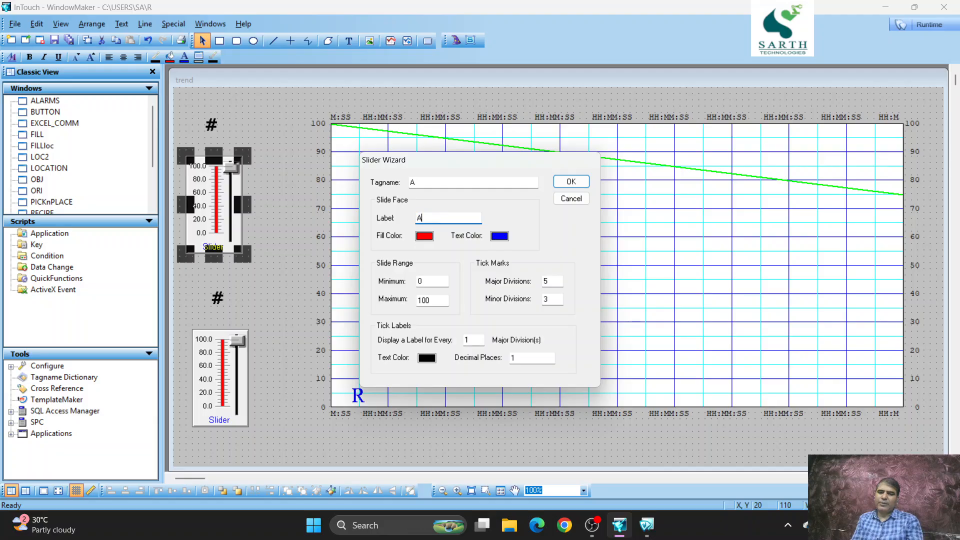
left_click(424, 236)
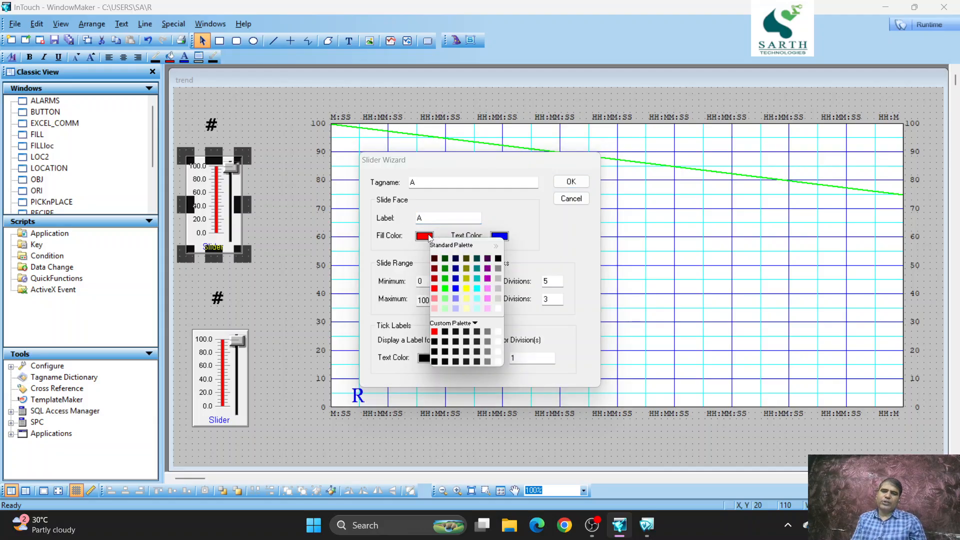
left_click(445, 289)
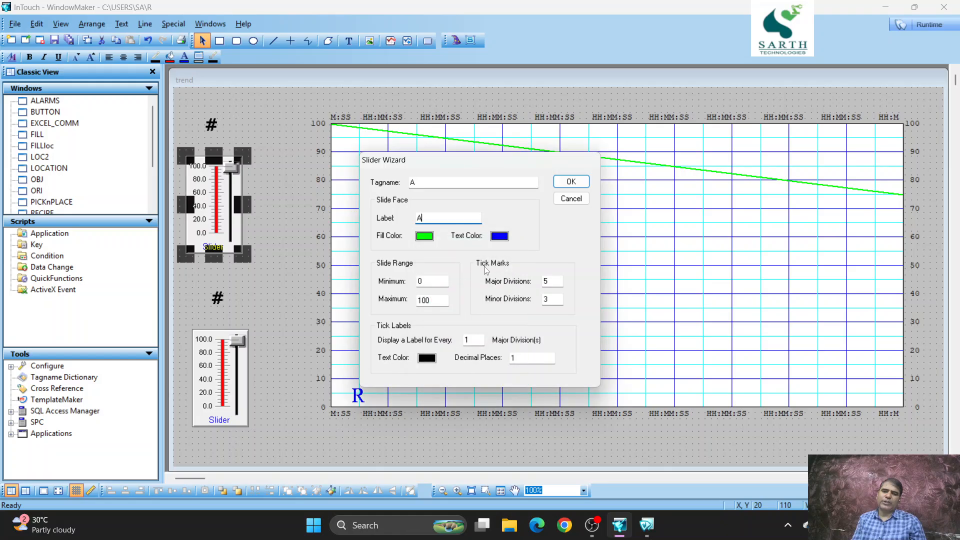
left_click(500, 236)
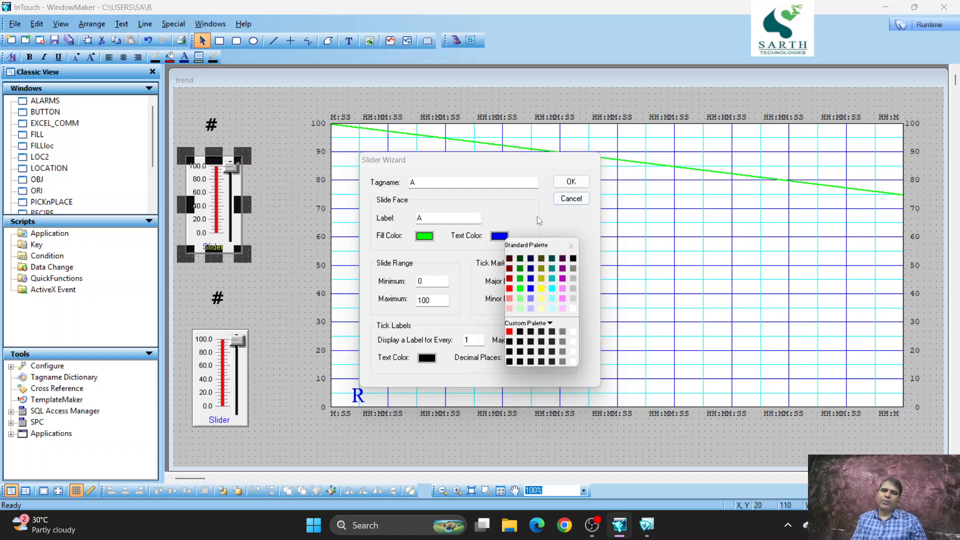
left_click(557, 182)
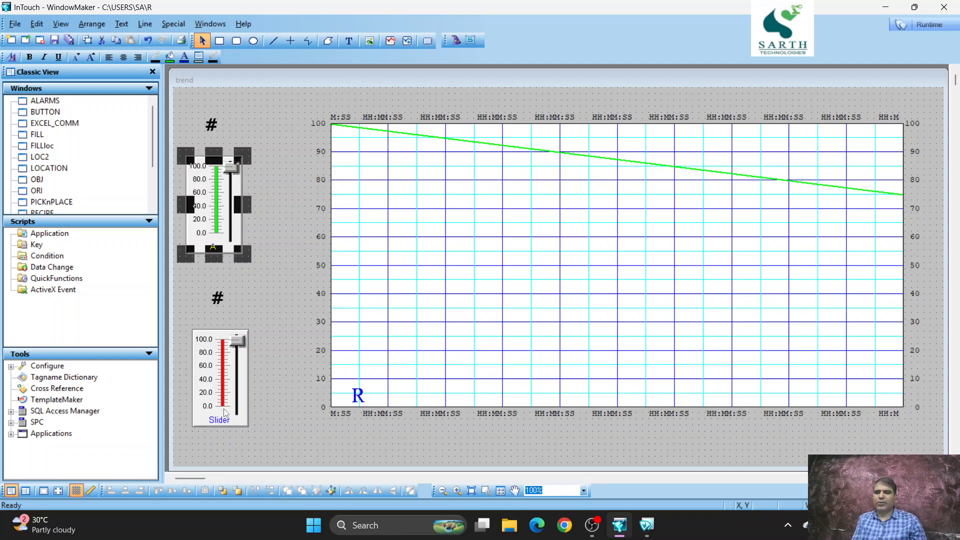
Assign tagname A1 to the lower slider and check the tag's definition in the Tagname Dictionary
double_click(231, 390)
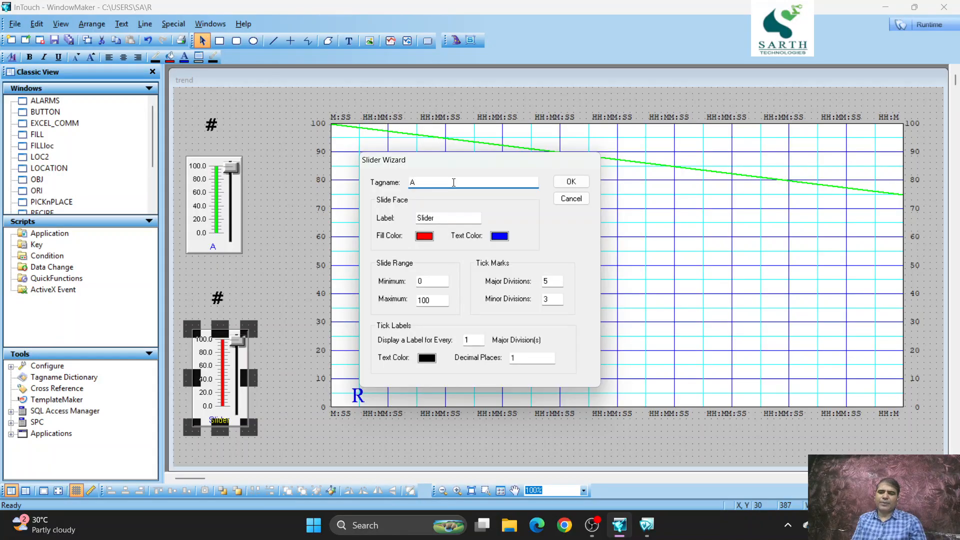
left_click(556, 183)
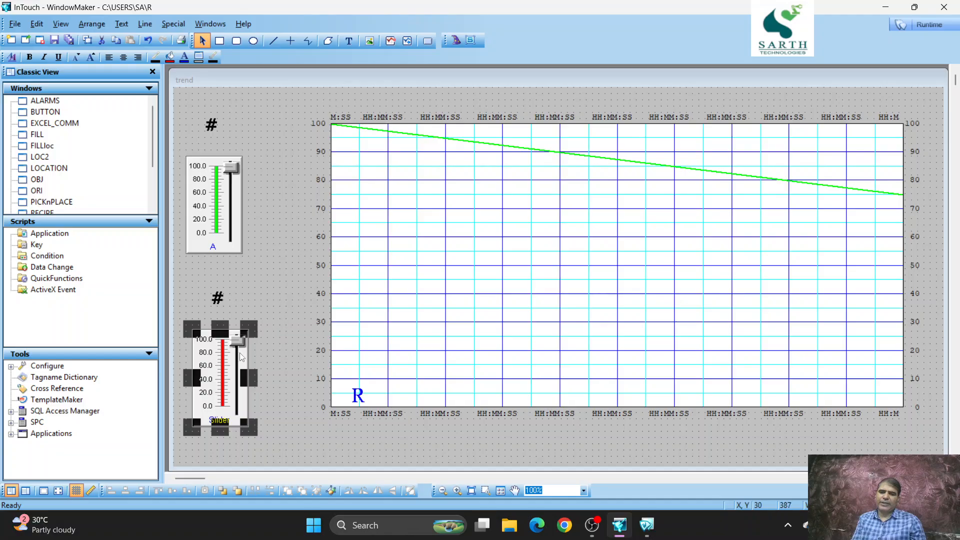
double_click(233, 362)
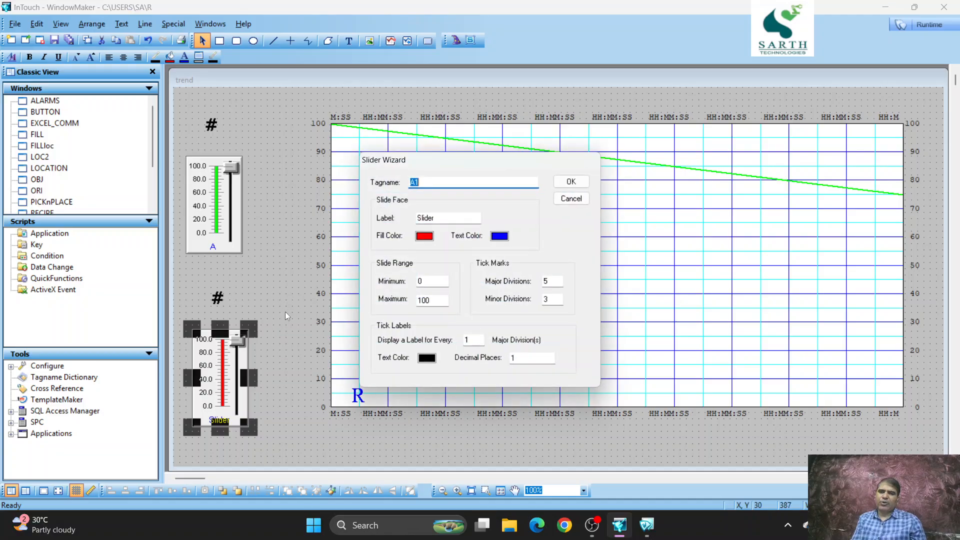
double_click(433, 186)
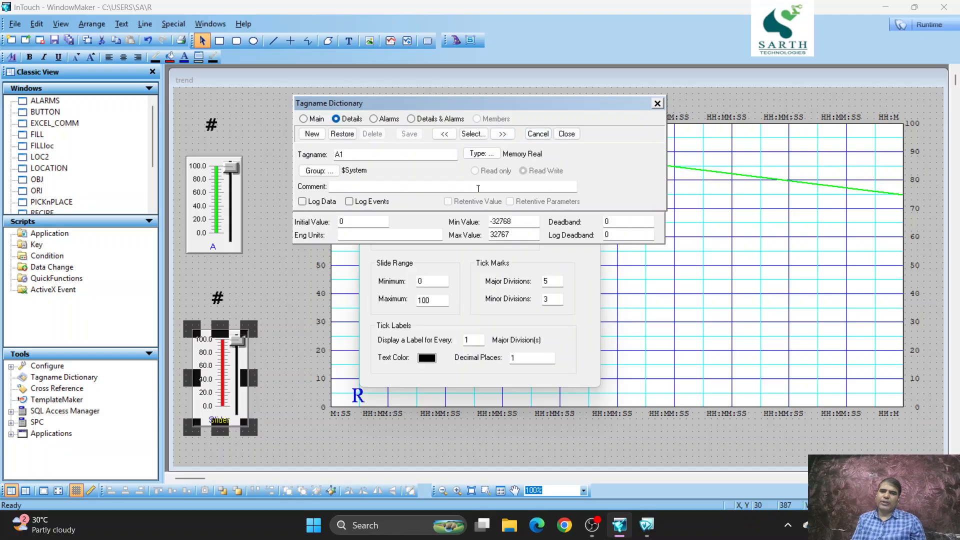
left_click(568, 135)
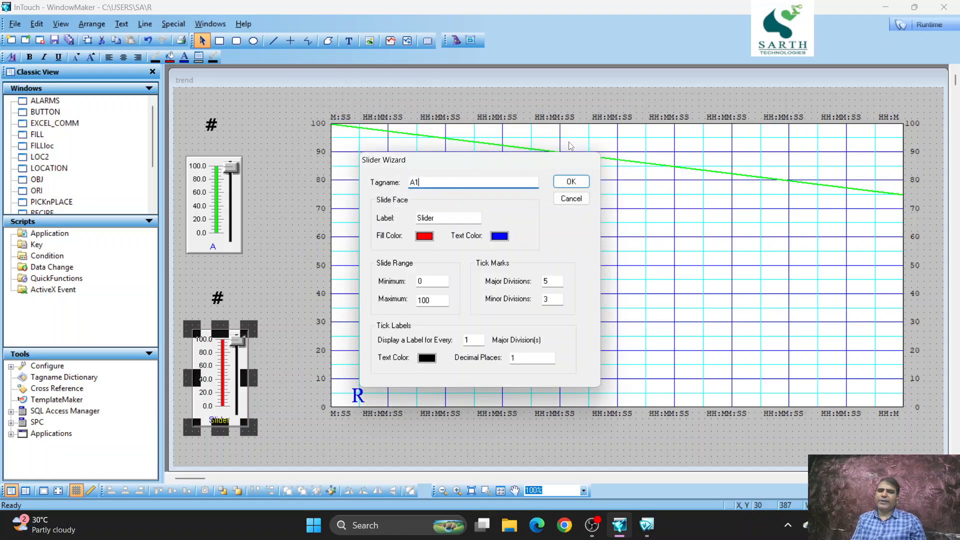
Label the lower slider A1 and set its slide face text color to bright red
double_click(444, 215)
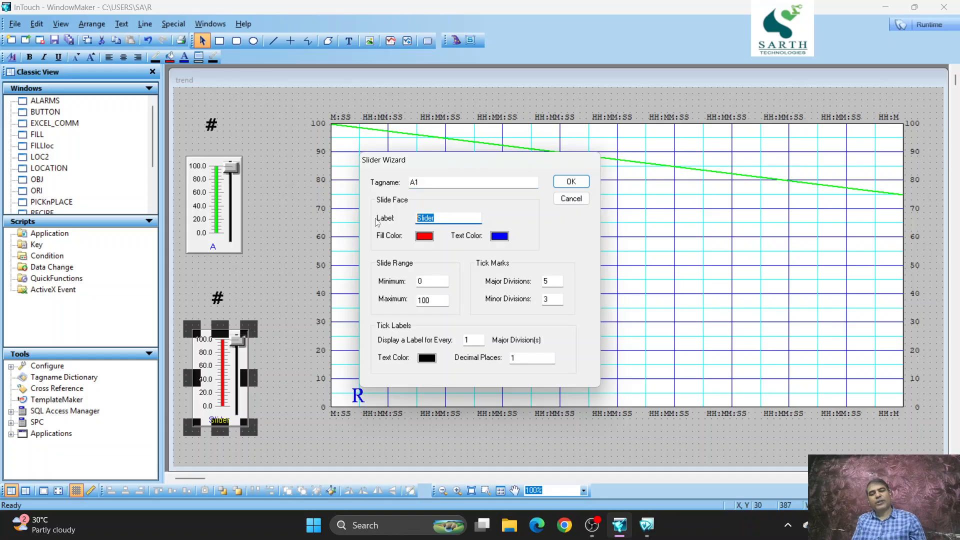
type("A1")
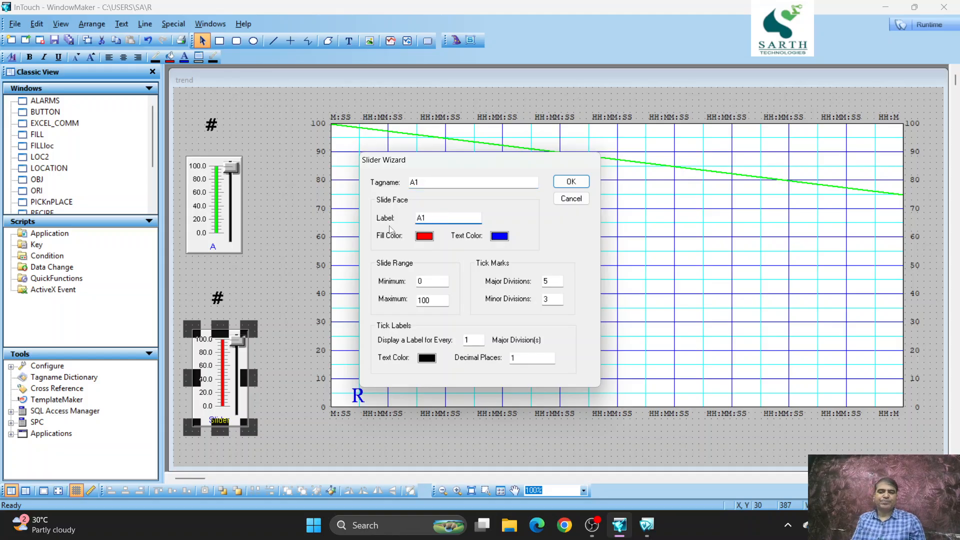
left_click(500, 236)
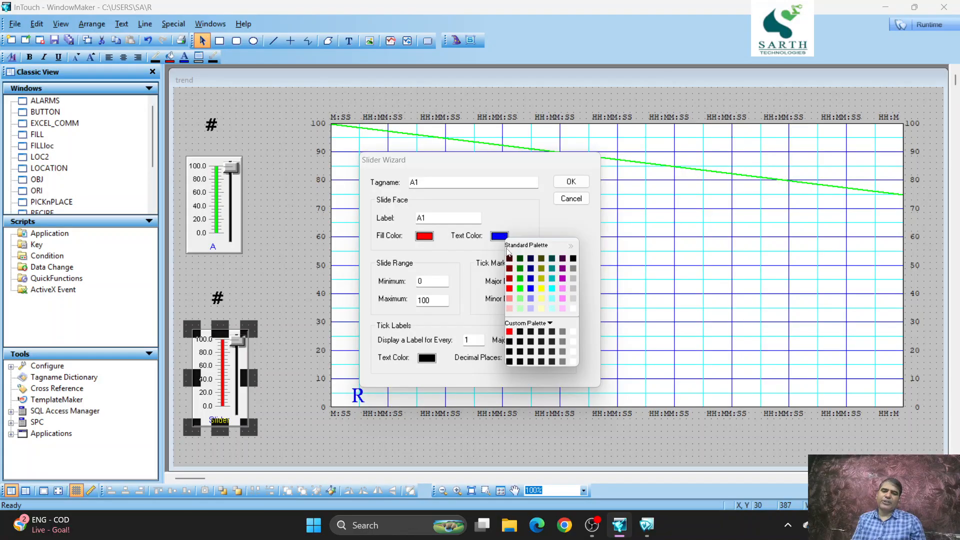
left_click(460, 256)
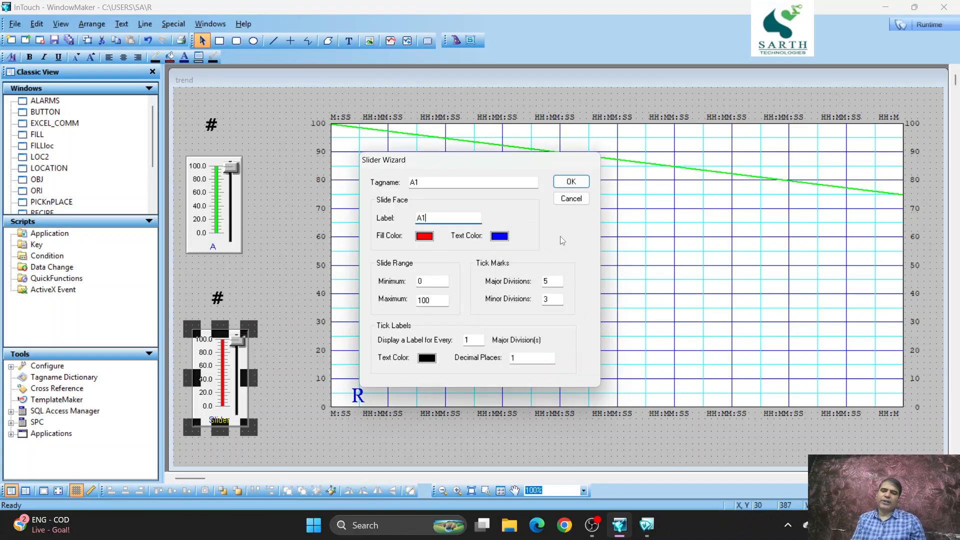
left_click(496, 239)
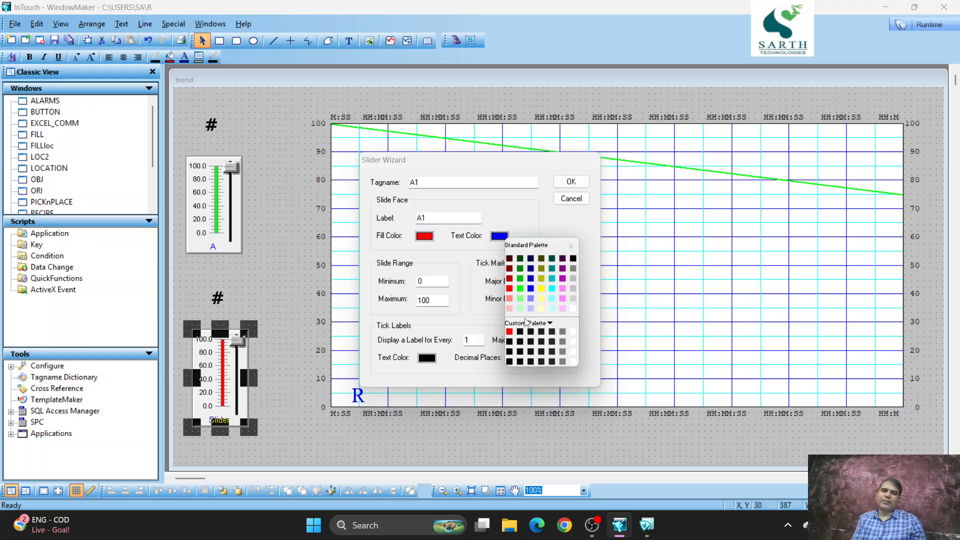
left_click(510, 298)
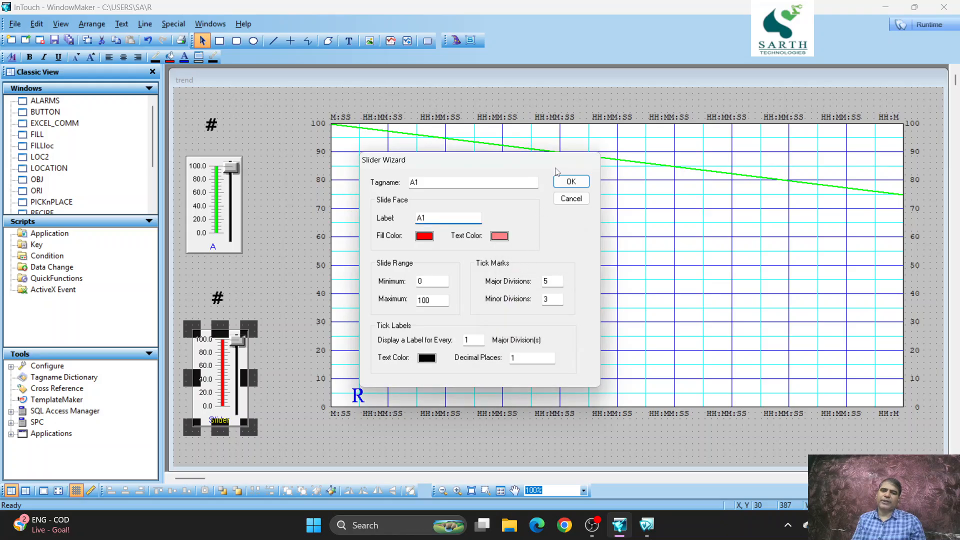
left_click(500, 237)
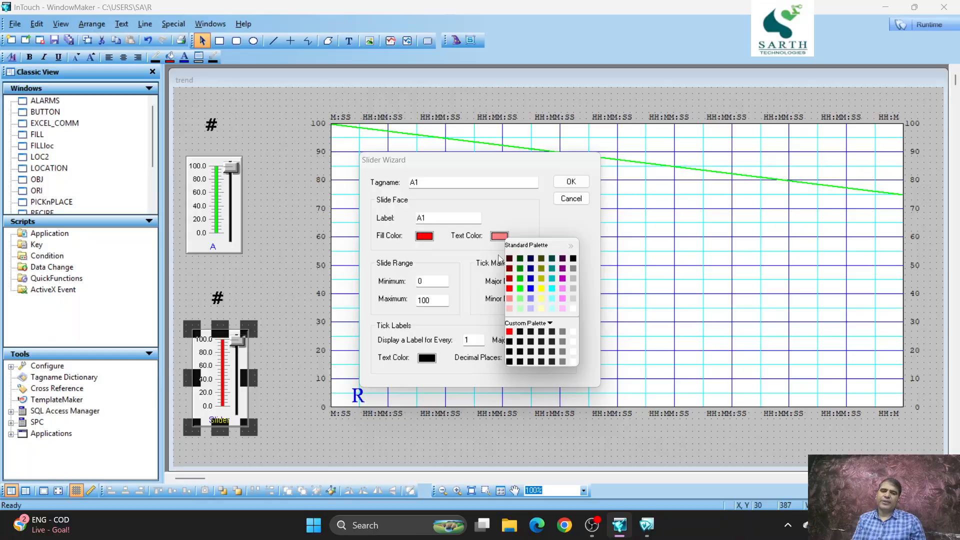
left_click(509, 289)
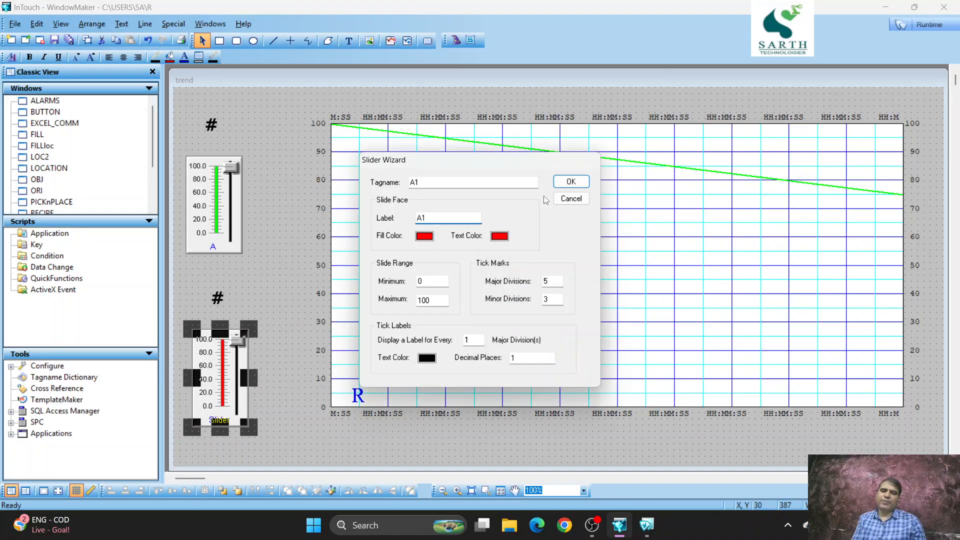
left_click(568, 182)
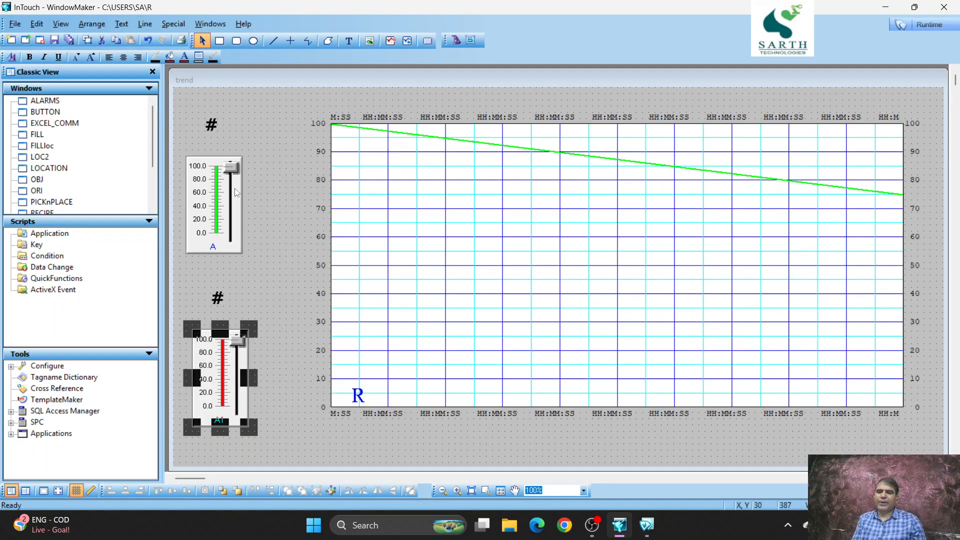
Set the slide face text color of slider A to bright green
double_click(207, 244)
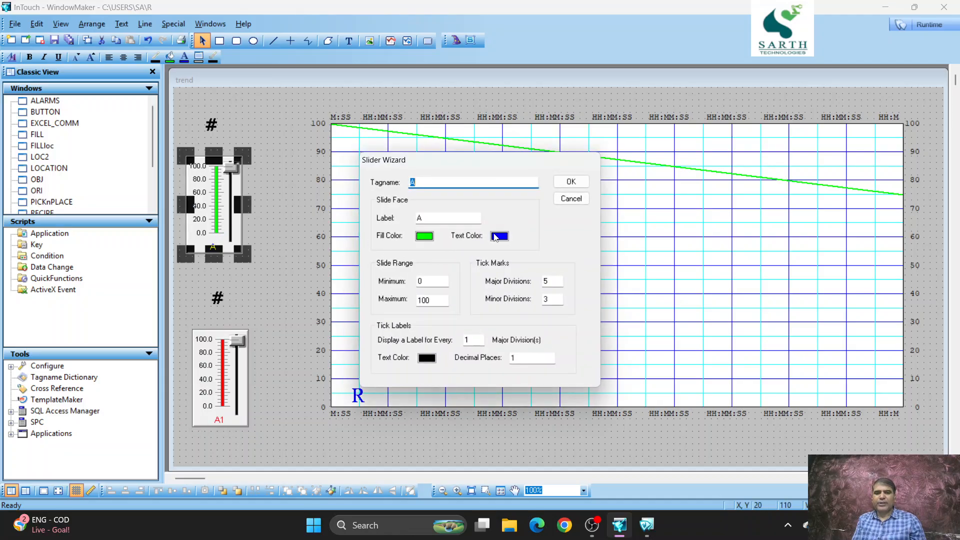
left_click(497, 236)
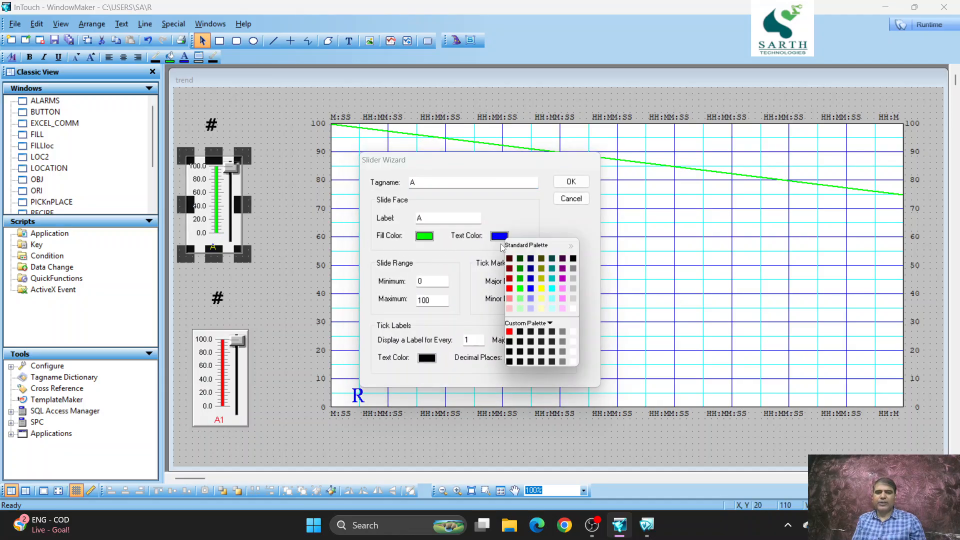
left_click(519, 288)
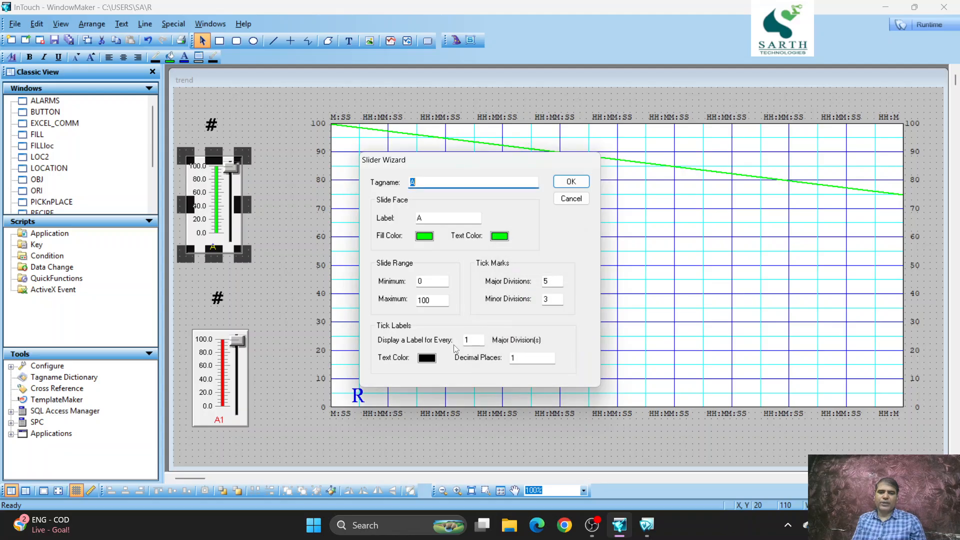
left_click(578, 182)
Configure the real-time trend with A1 as pen 2, and set the widths of pen 1 to 3 and pen 2 to 2
double_click(578, 182)
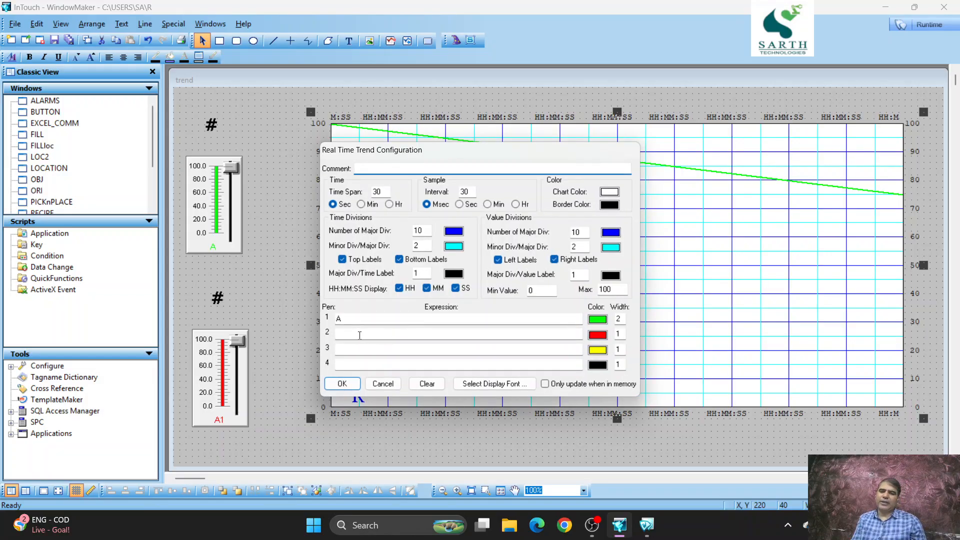
left_click(360, 333)
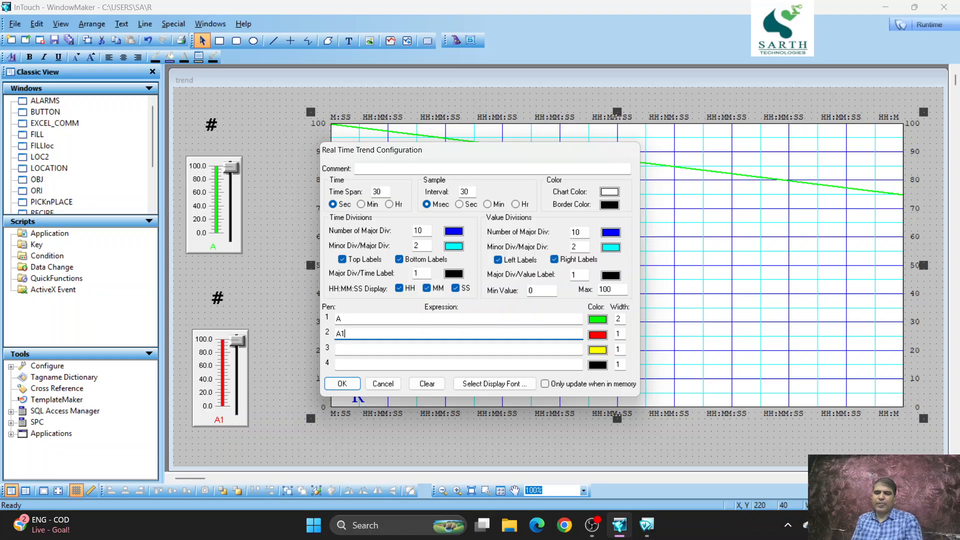
double_click(620, 319)
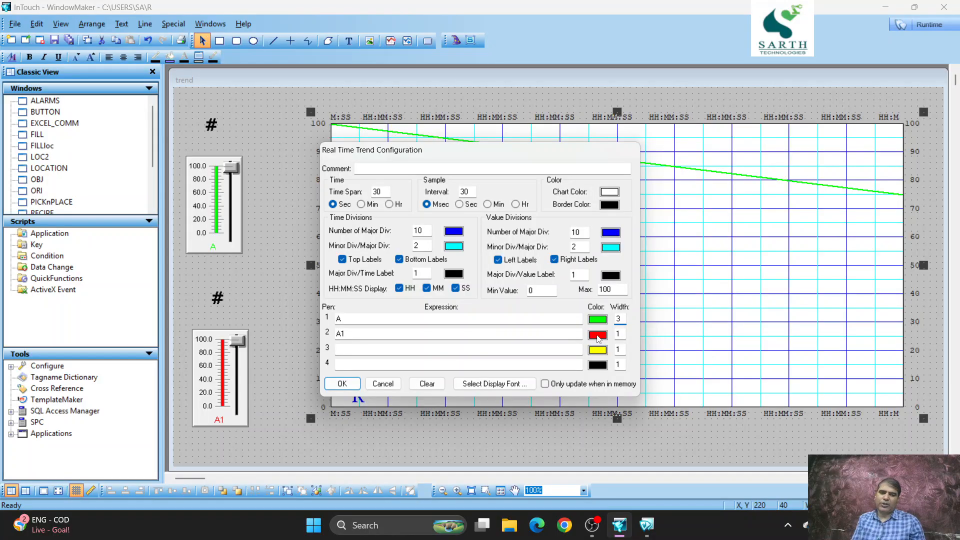
left_click(598, 335)
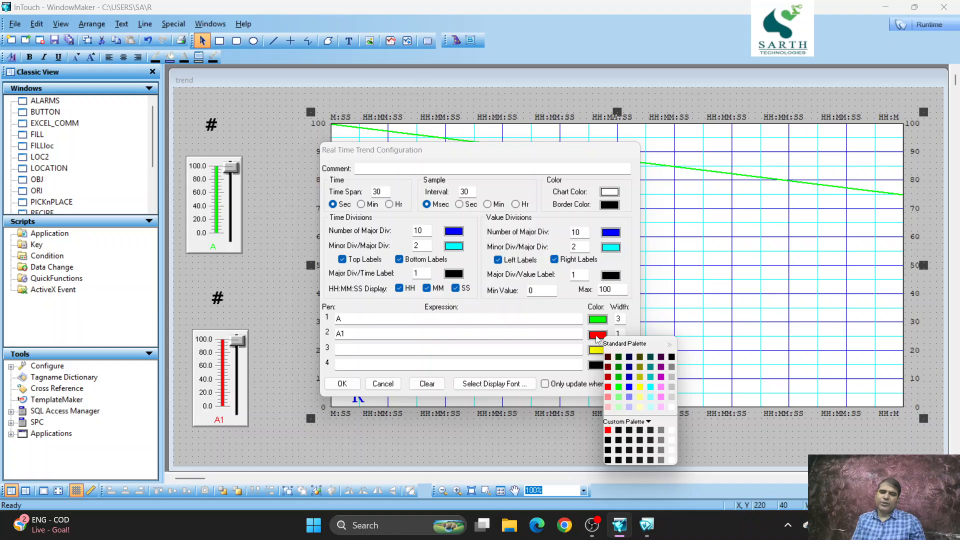
key("Escape")
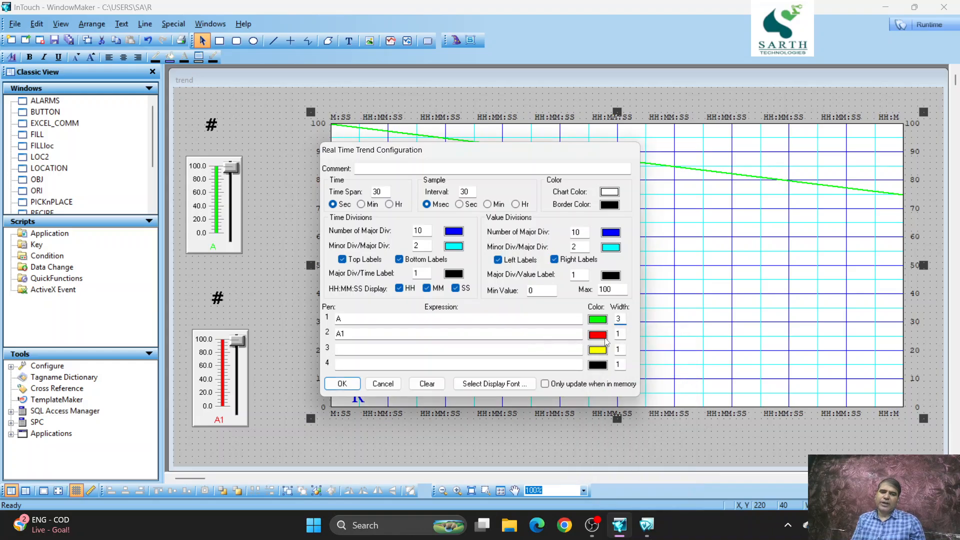
double_click(623, 333)
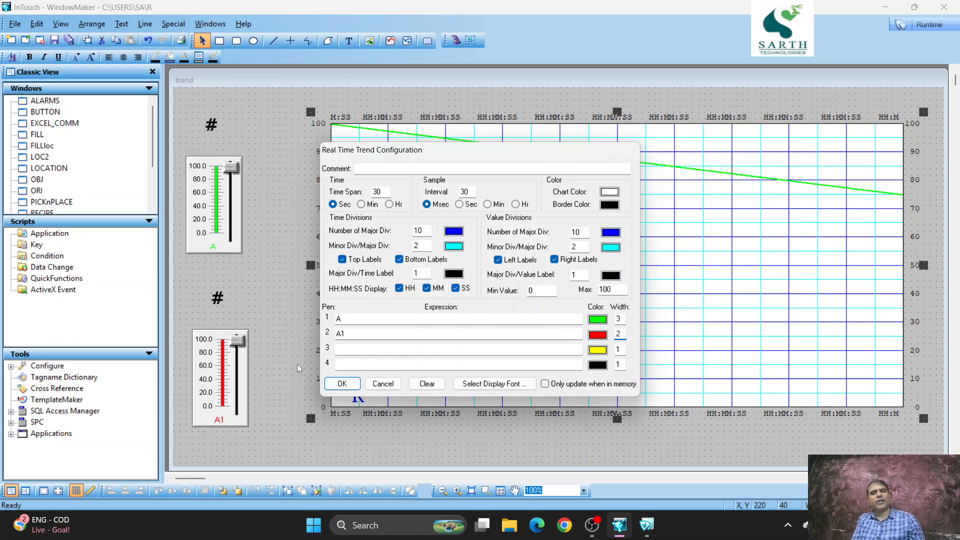
left_click(343, 383)
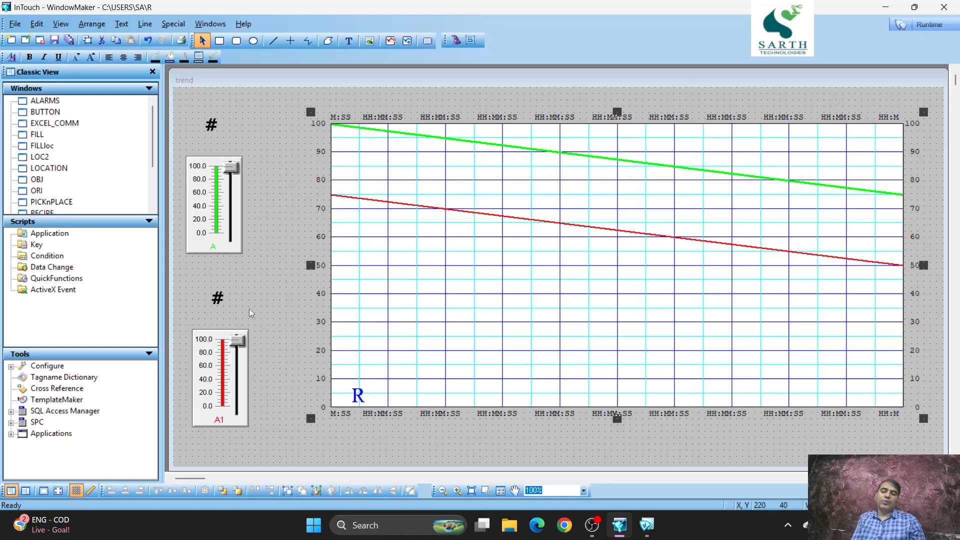
Set the analog value display expression of the # text above the lower slider to A1
left_click(217, 298)
double_click(217, 298)
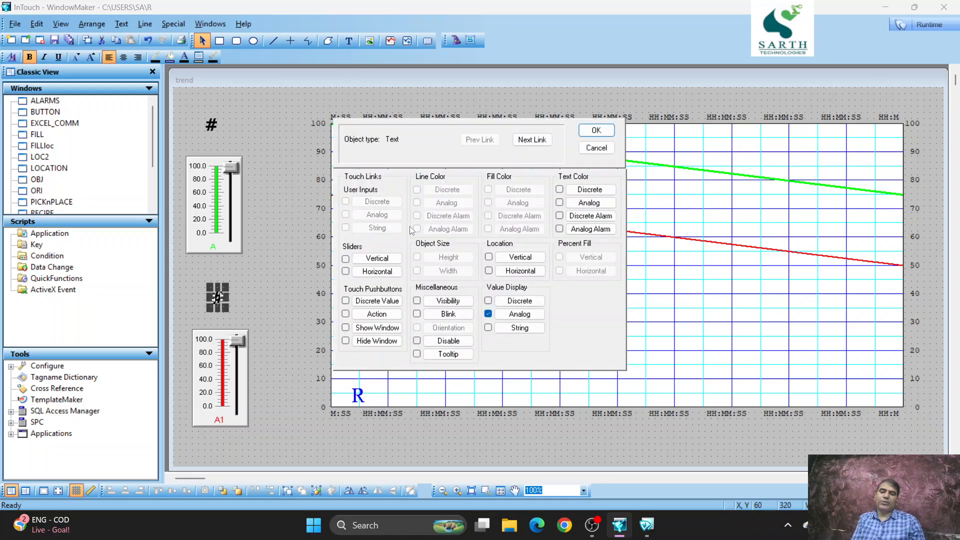
left_click(525, 314)
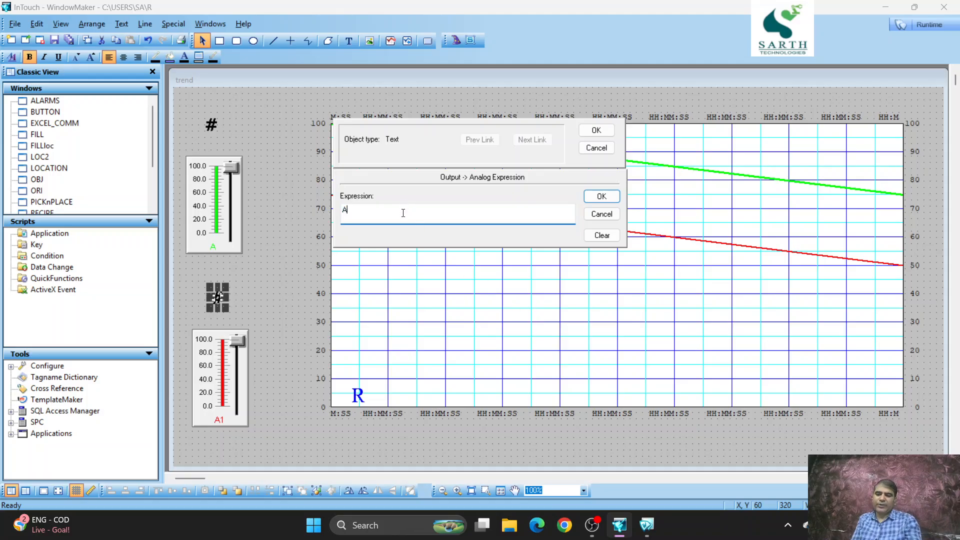
left_click(596, 130)
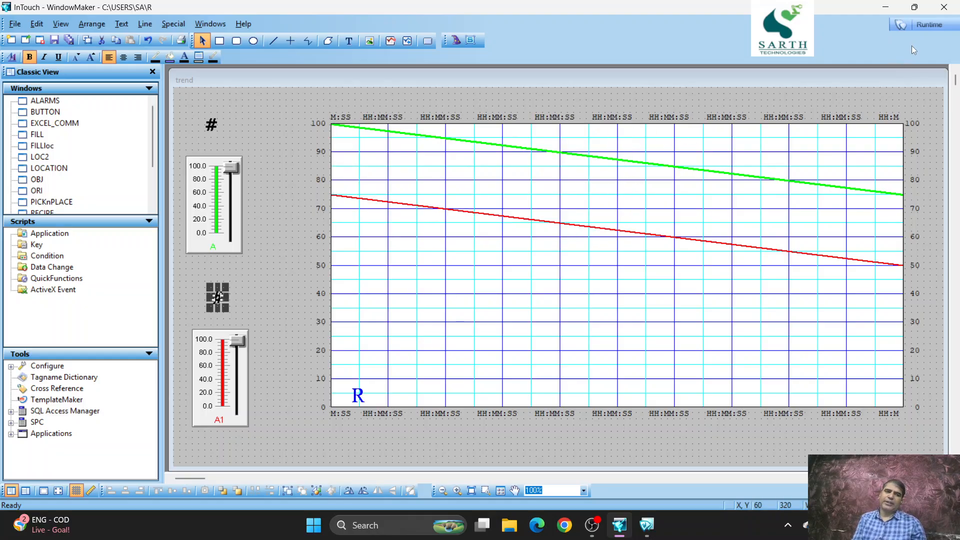
Test both pens in runtime by swinging slider A1 up and down to end at 59 and slider A to 8, and return to development
left_click(928, 23)
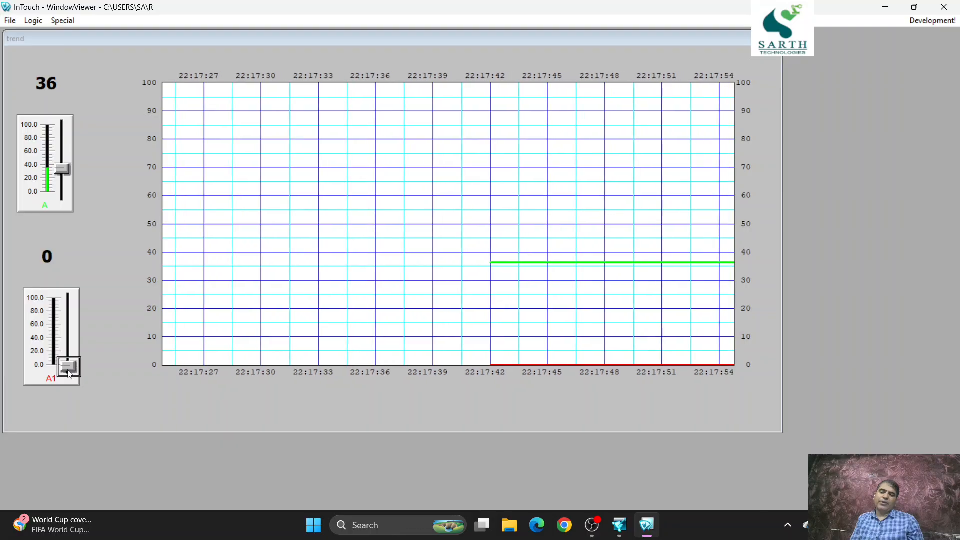
left_click_drag(76, 365, 106, 325)
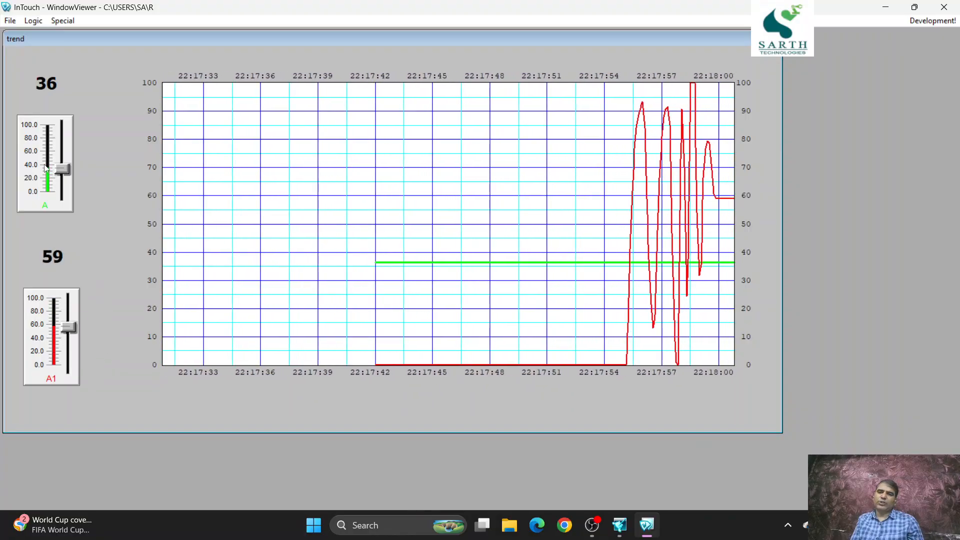
left_click_drag(61, 168, 97, 182)
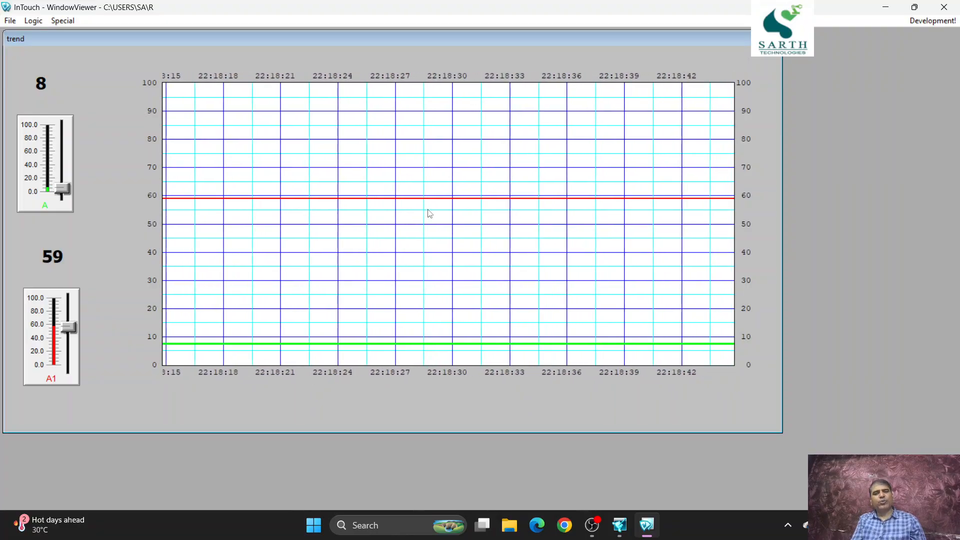
left_click(944, 24)
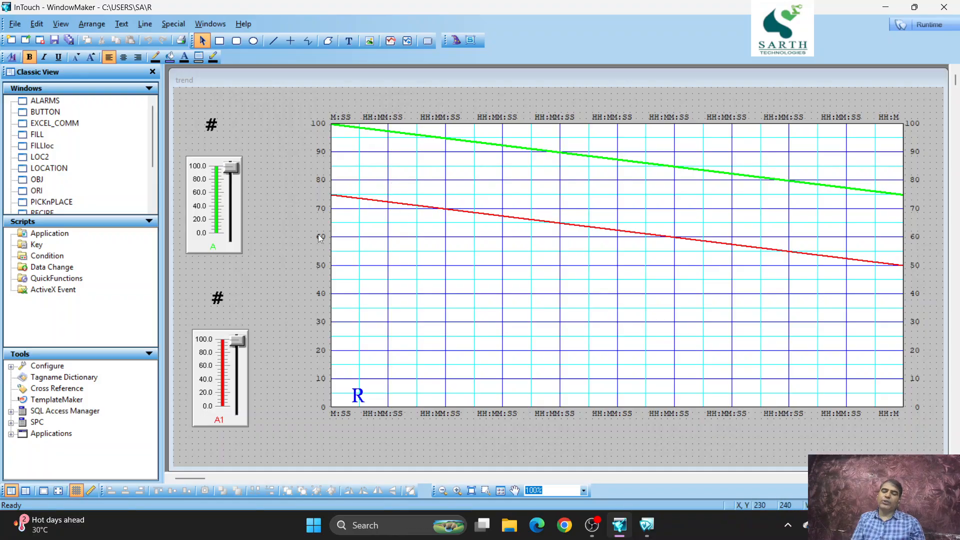
Start a While Showing script for the trend window with IF A < 100 THEN and the statement A = A + 1;
right_click(274, 288)
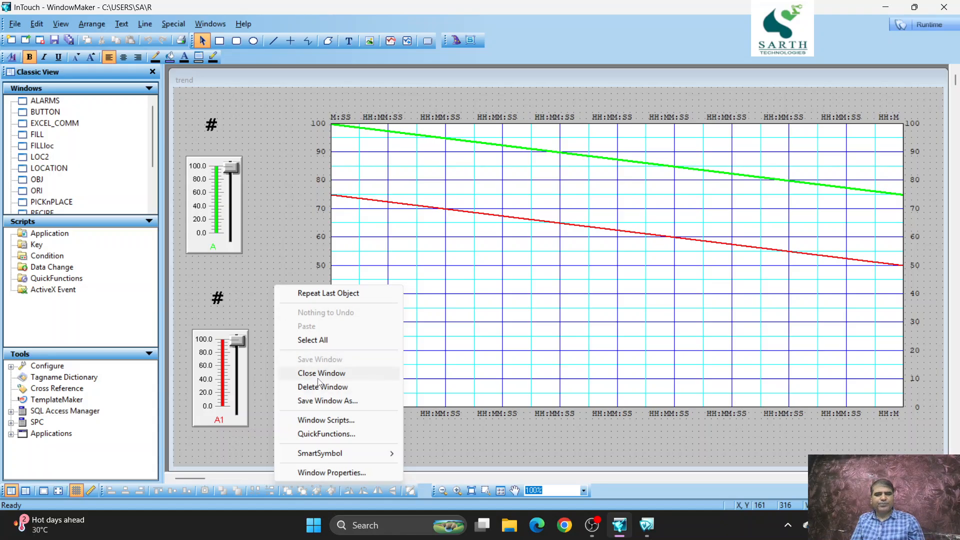
left_click(317, 421)
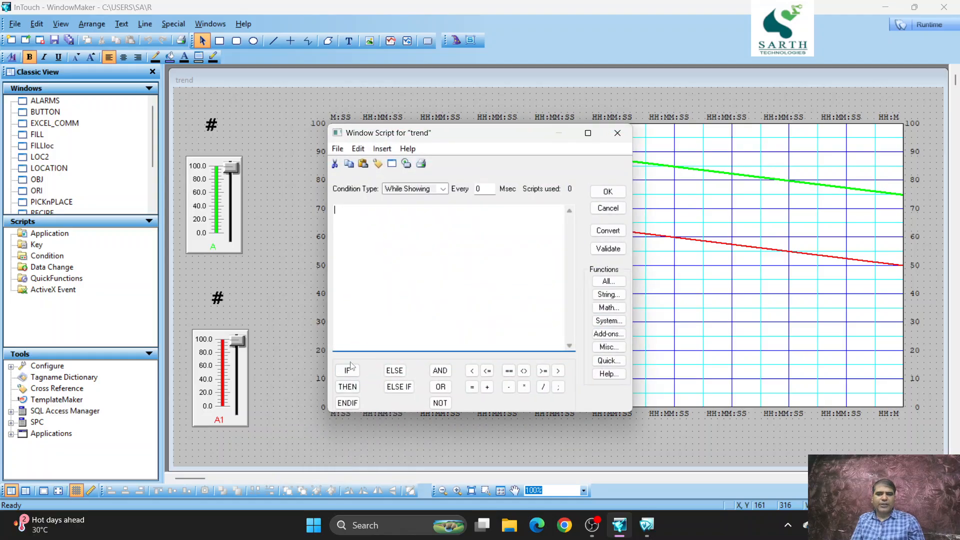
left_click(345, 377)
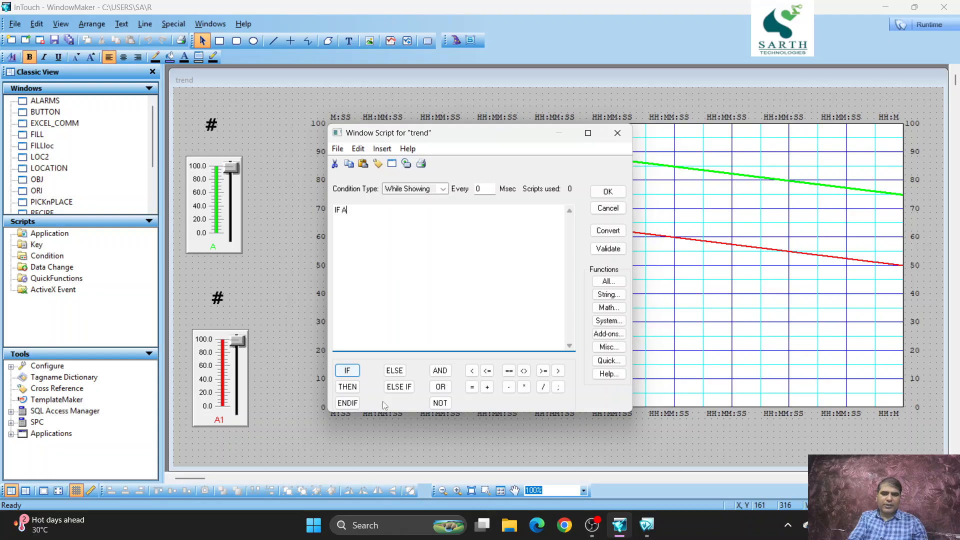
left_click(472, 372)
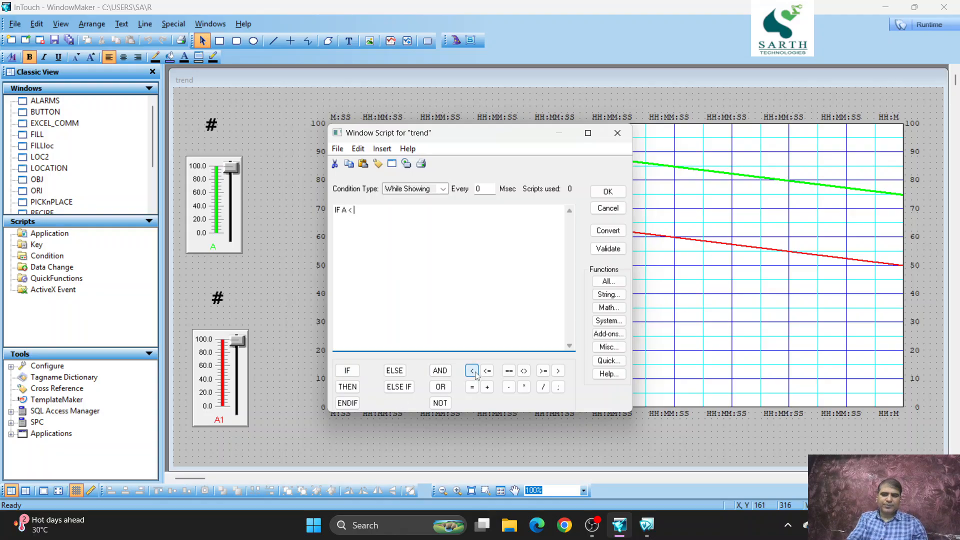
type("100")
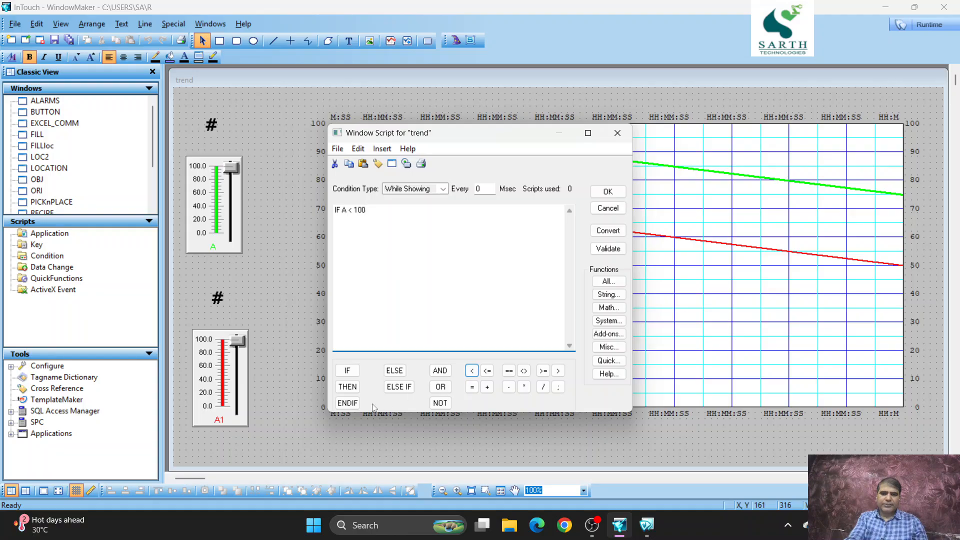
left_click(350, 387)
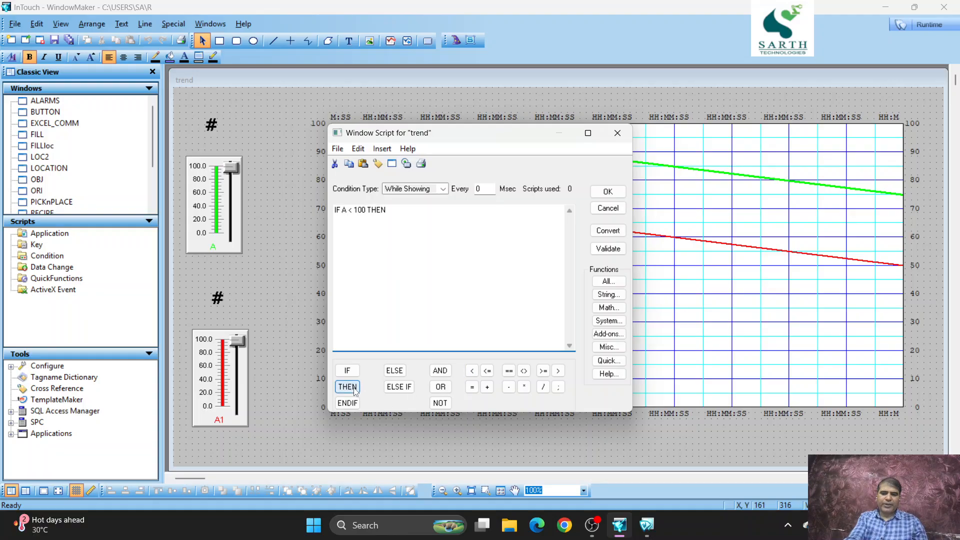
type("A")
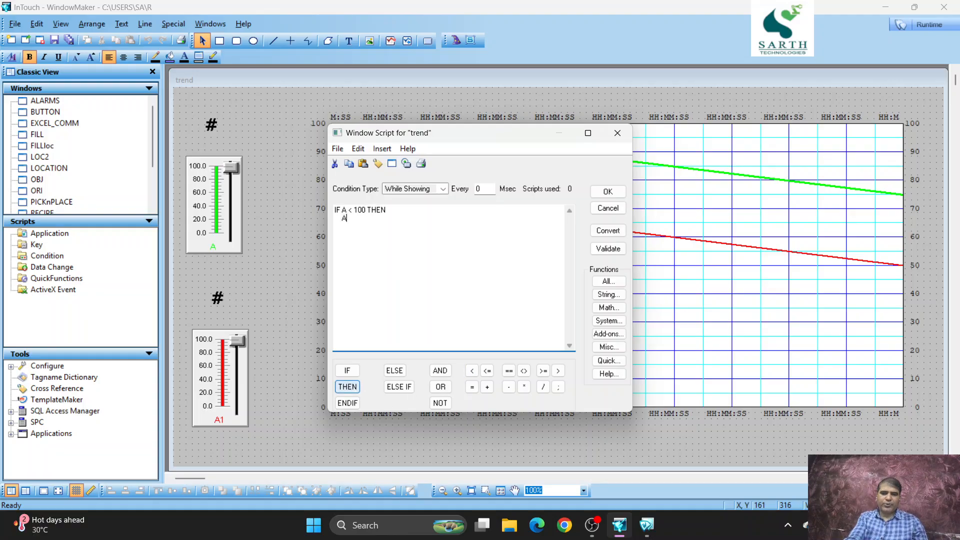
left_click(472, 387)
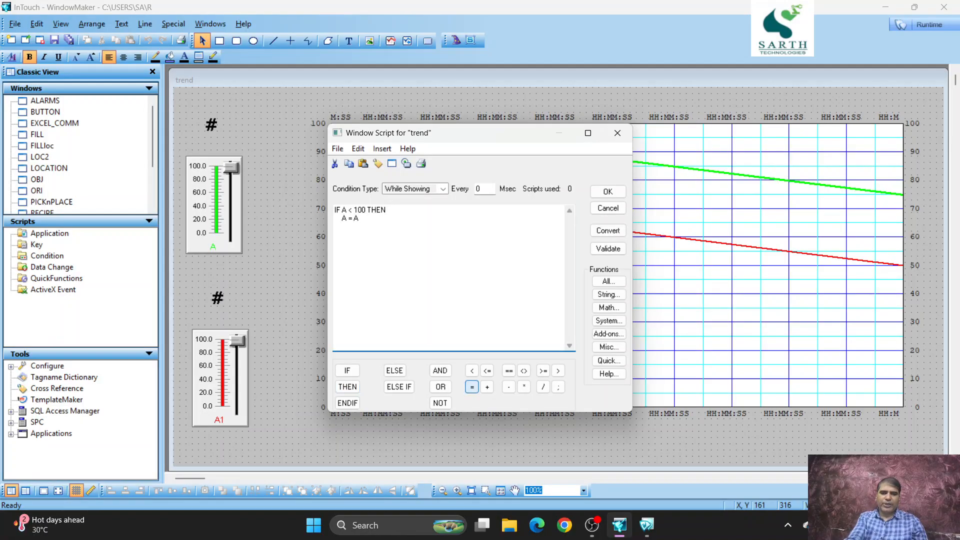
left_click(488, 387)
type("1")
left_click(558, 387)
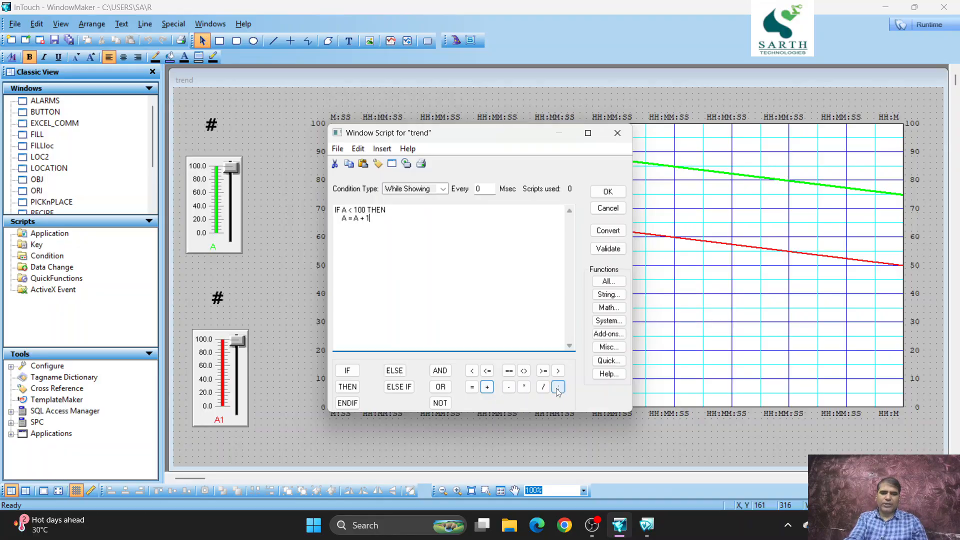
Complete the window script with ELSE A = 0; ENDIF;, set it to run every 1 msec, and validate and save it
left_click(405, 371)
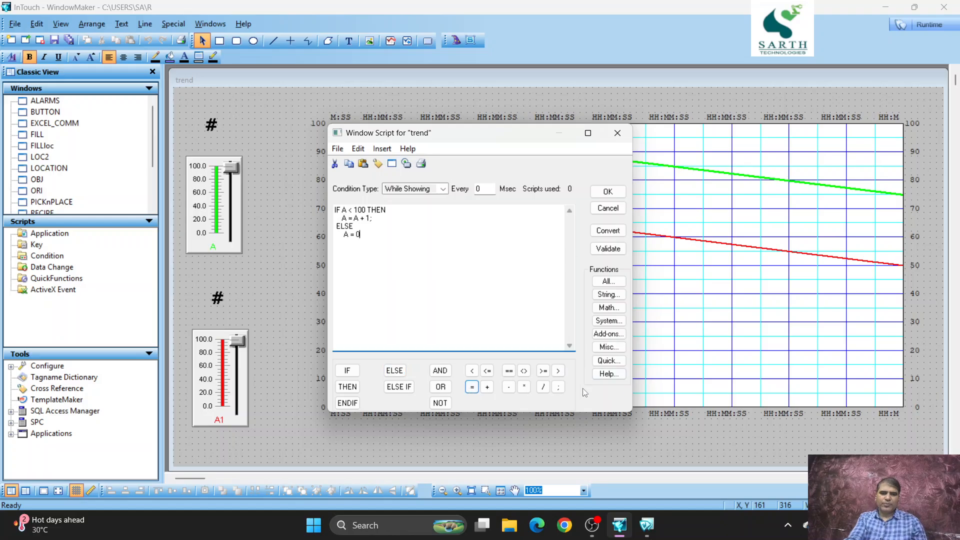
left_click(348, 403)
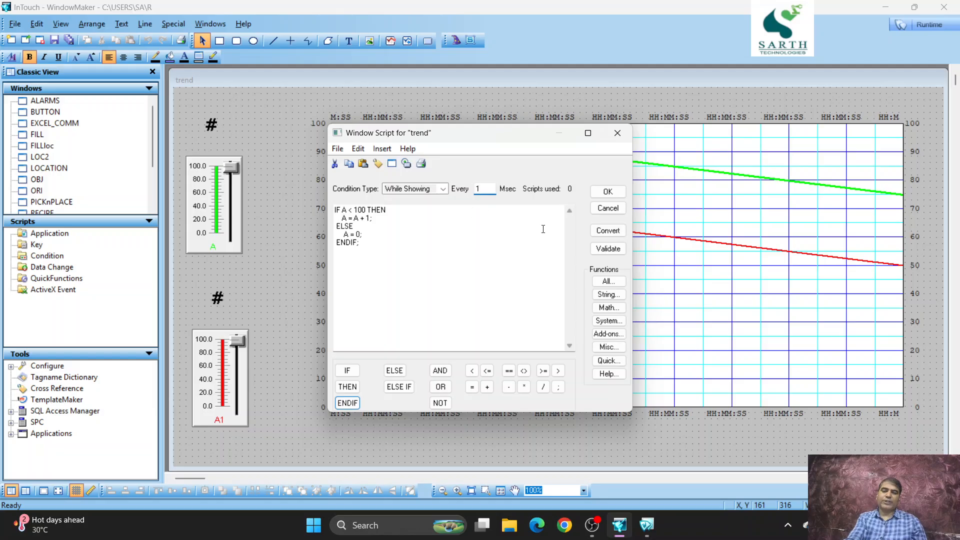
left_click(606, 256)
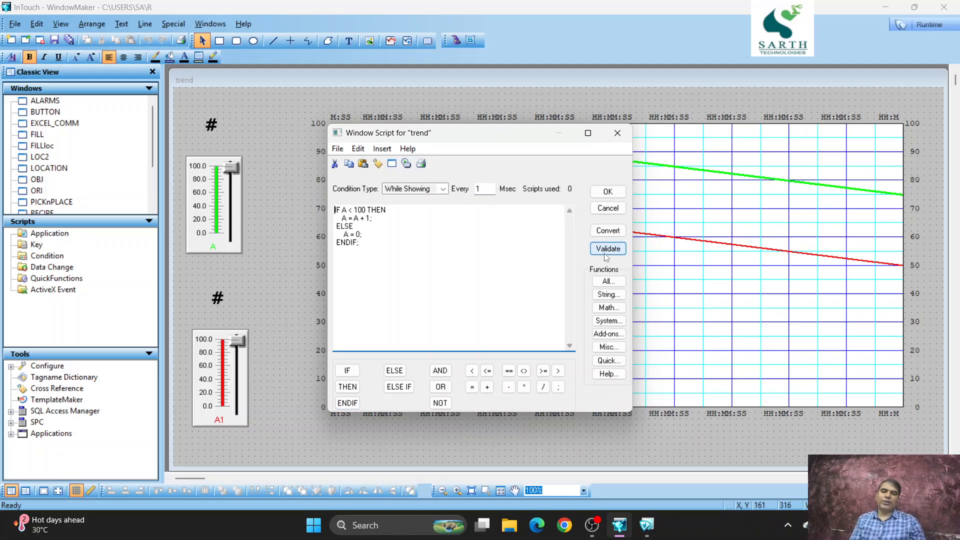
left_click(605, 193)
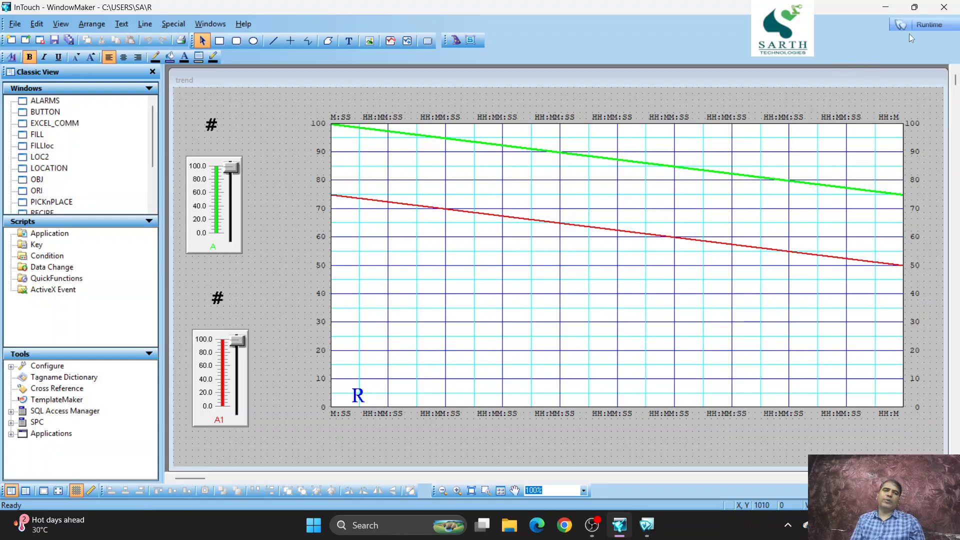
Test the script in runtime while swinging slider A1 up and down to end at 41, and return to development
left_click(926, 24)
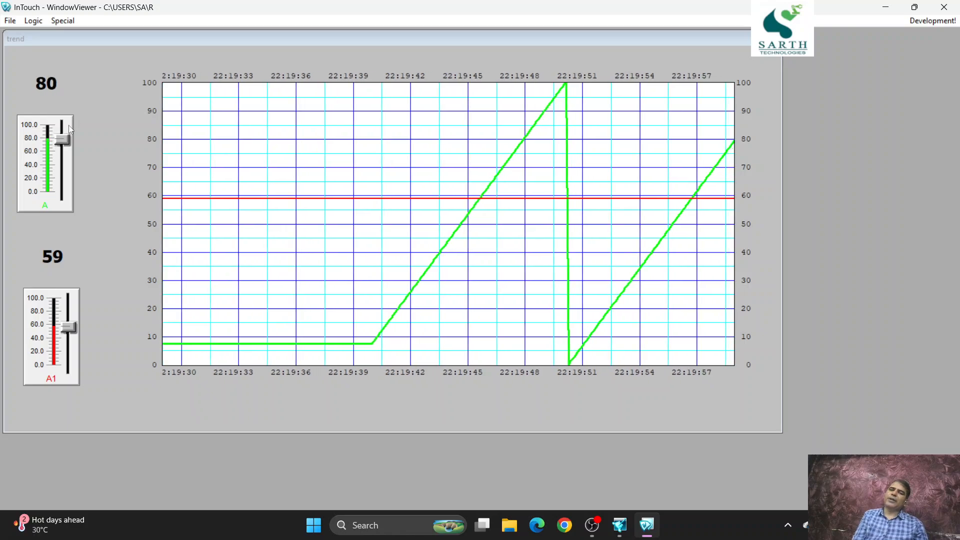
mouse_move(67, 323)
left_mouse_down()
mouse_move(68, 359)
mouse_move(68, 300)
mouse_move(69, 324)
mouse_move(86, 332)
mouse_move(86, 319)
mouse_move(87, 332)
left_mouse_up()
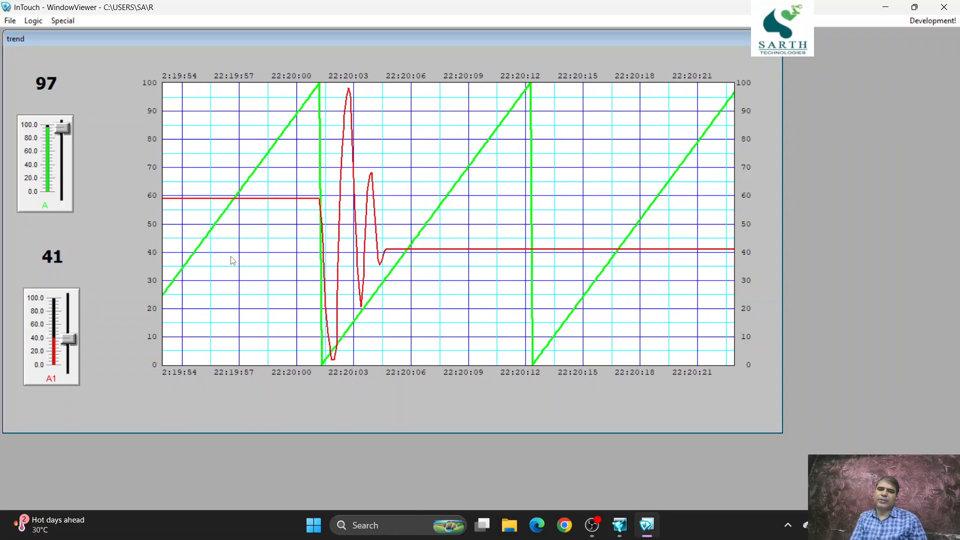
left_click(933, 21)
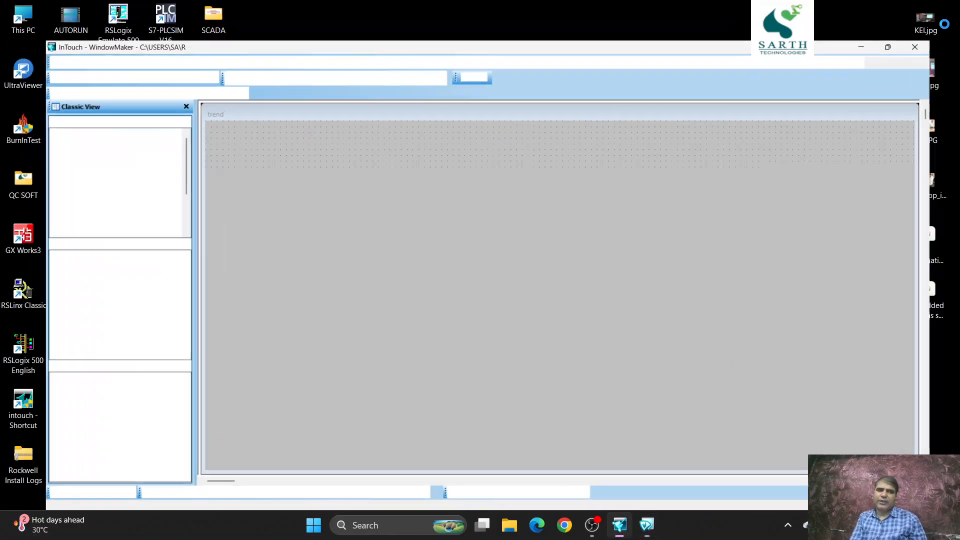
Set the real-time trend's time span to 10 sec and its sample interval to 10 msec
double_click(580, 158)
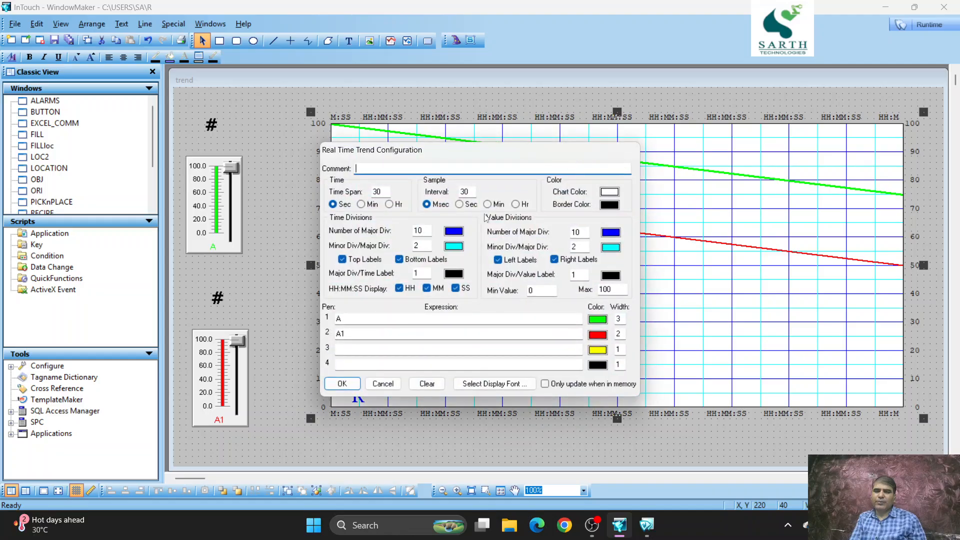
double_click(384, 192)
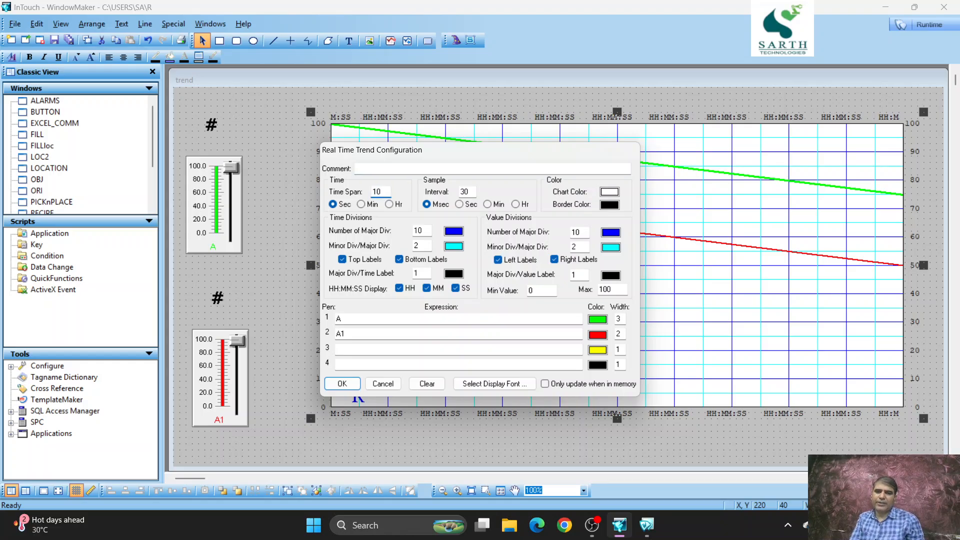
left_click(342, 385)
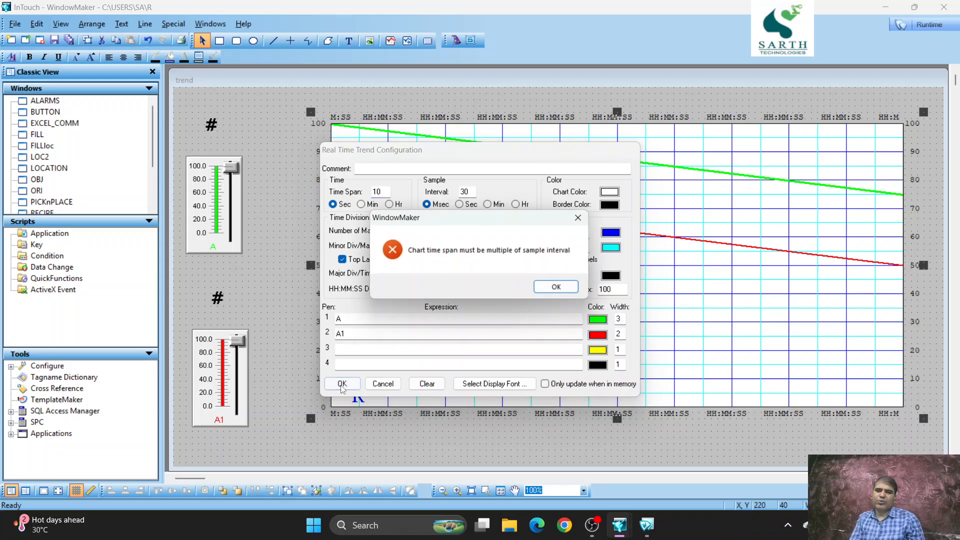
left_click(550, 291)
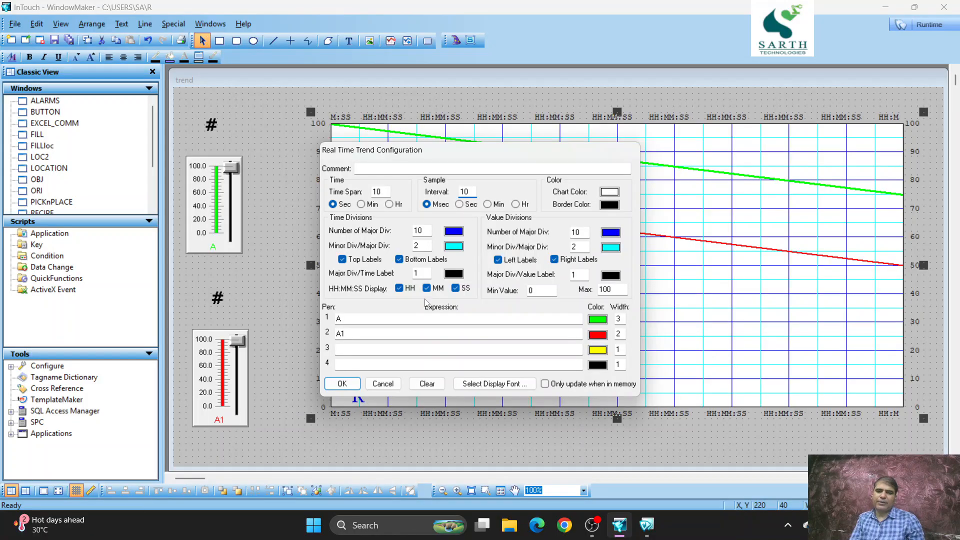
left_click(342, 383)
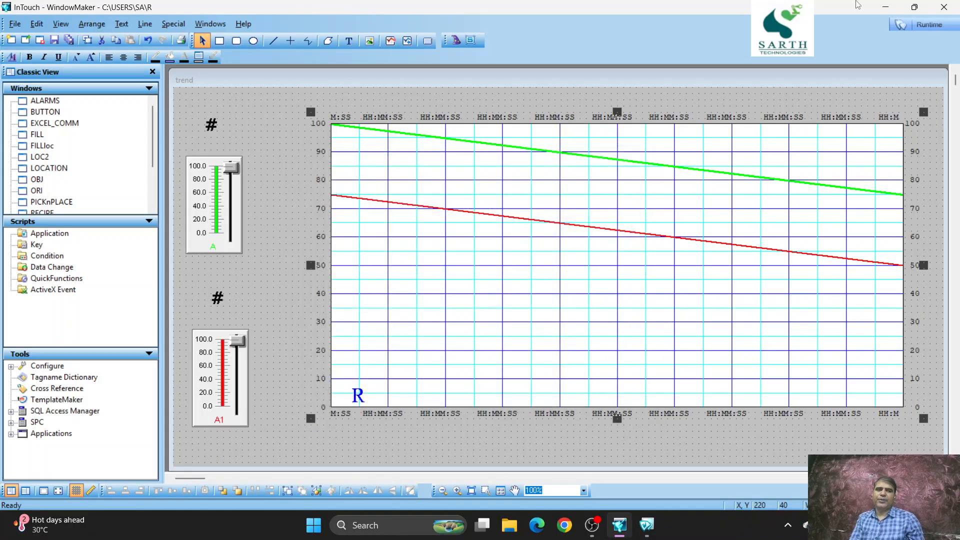
Test the trend in runtime by swinging slider A1 to 84 and then to 73, and return to development
left_click(926, 30)
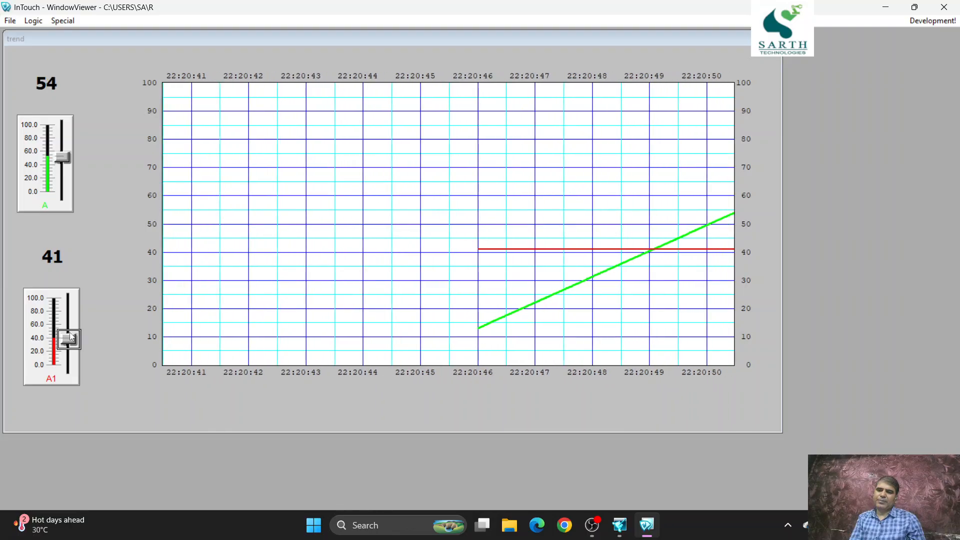
left_click_drag(69, 340, 93, 310)
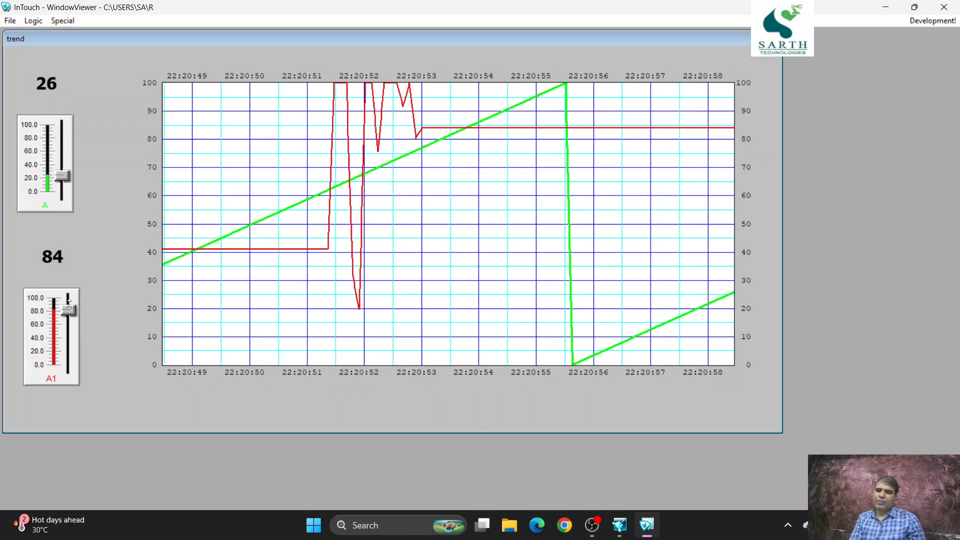
mouse_move(73, 315)
left_mouse_down()
mouse_move(71, 353)
mouse_move(70, 318)
left_mouse_up()
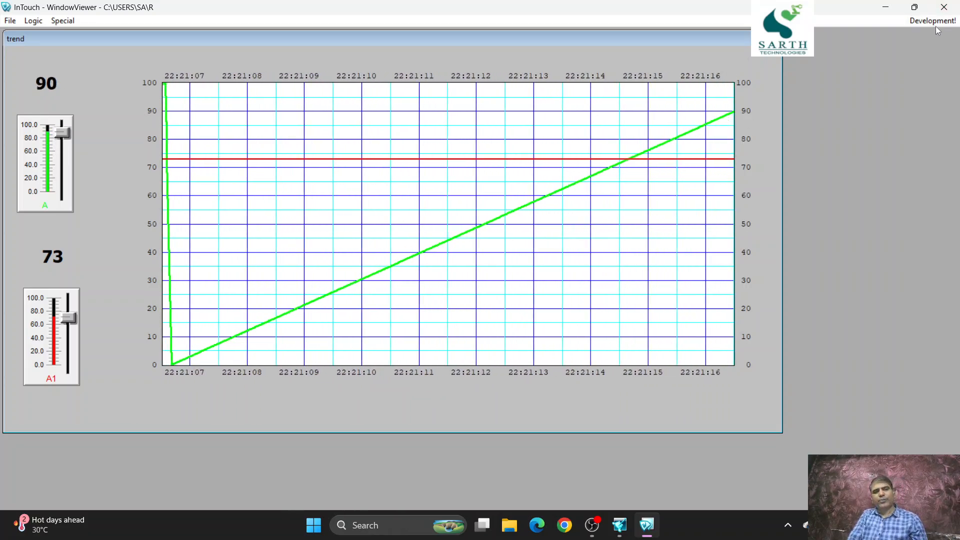
left_click(918, 25)
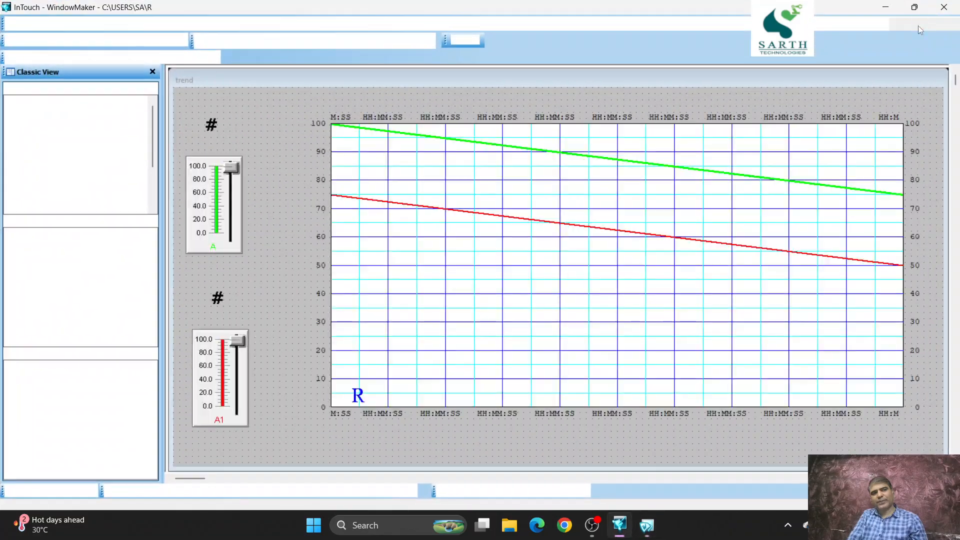
Set the real-time trend's time span to 30 sec and its sample interval to 1 sec
double_click(607, 211)
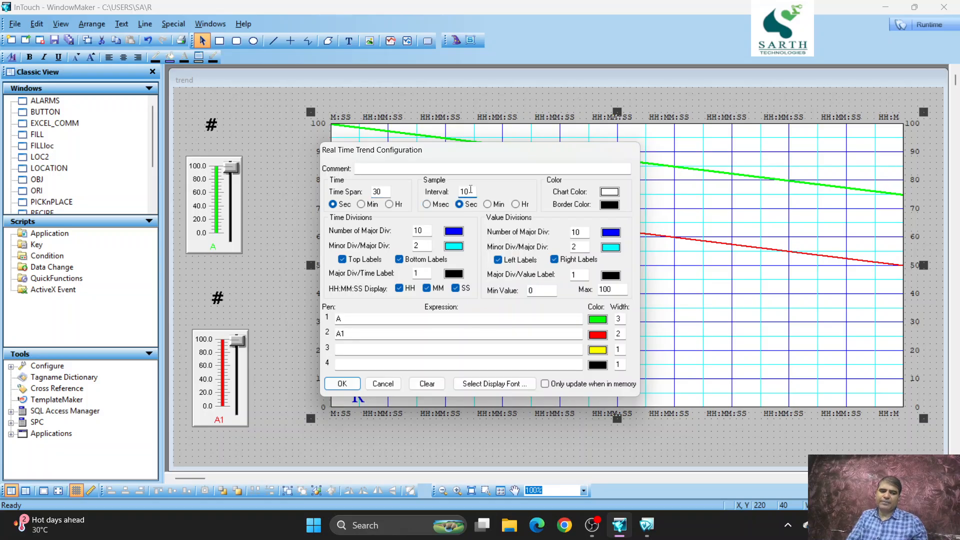
left_click(350, 388)
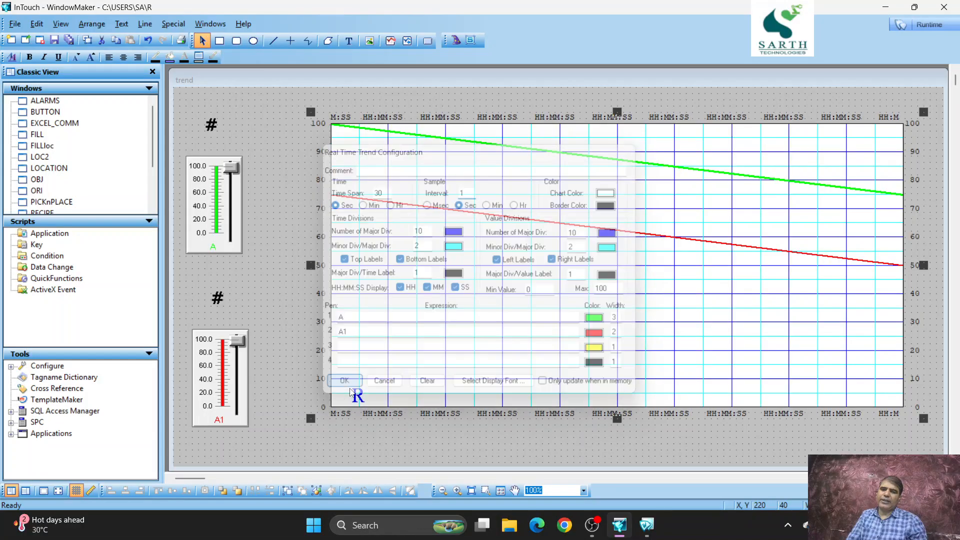
Test the trend's sampling in runtime by repeatedly swinging slider A1 between low and high values
left_click(934, 32)
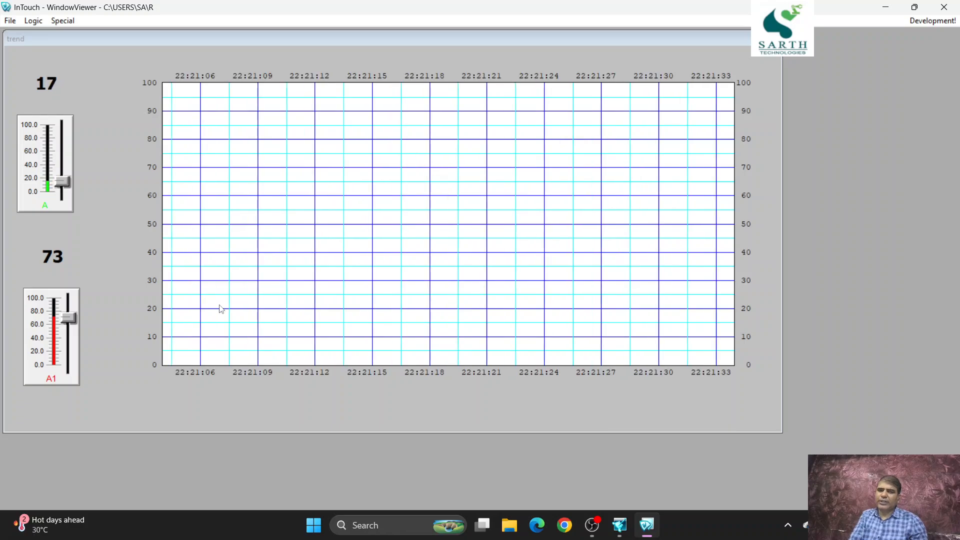
mouse_move(71, 318)
left_mouse_down()
mouse_move(71, 360)
mouse_move(70, 311)
left_mouse_up()
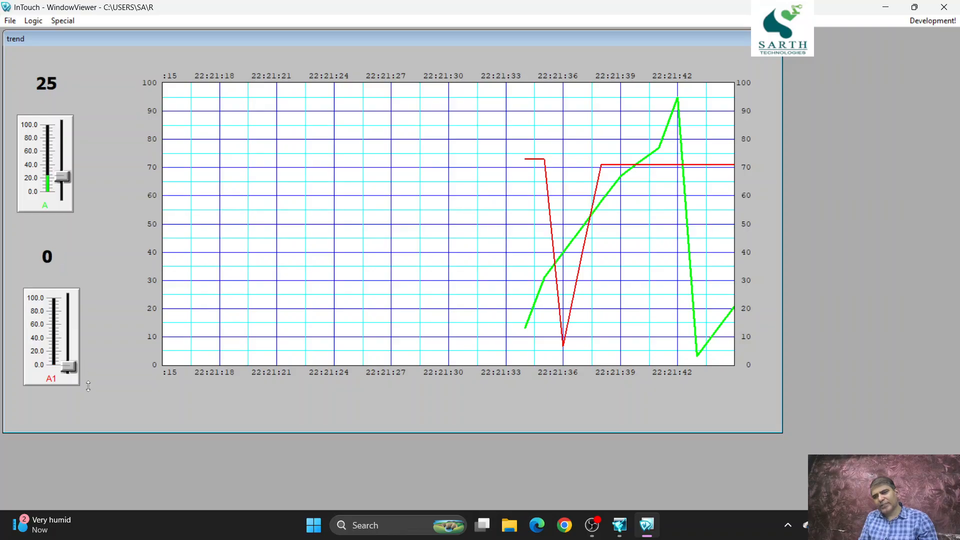
left_click_drag(89, 385, 94, 328)
left_click_drag(105, 369, 104, 320)
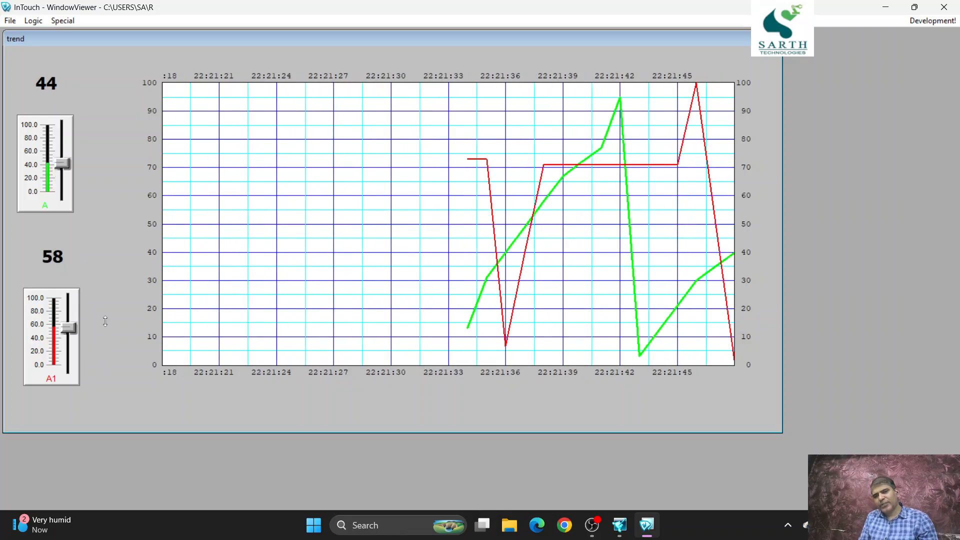